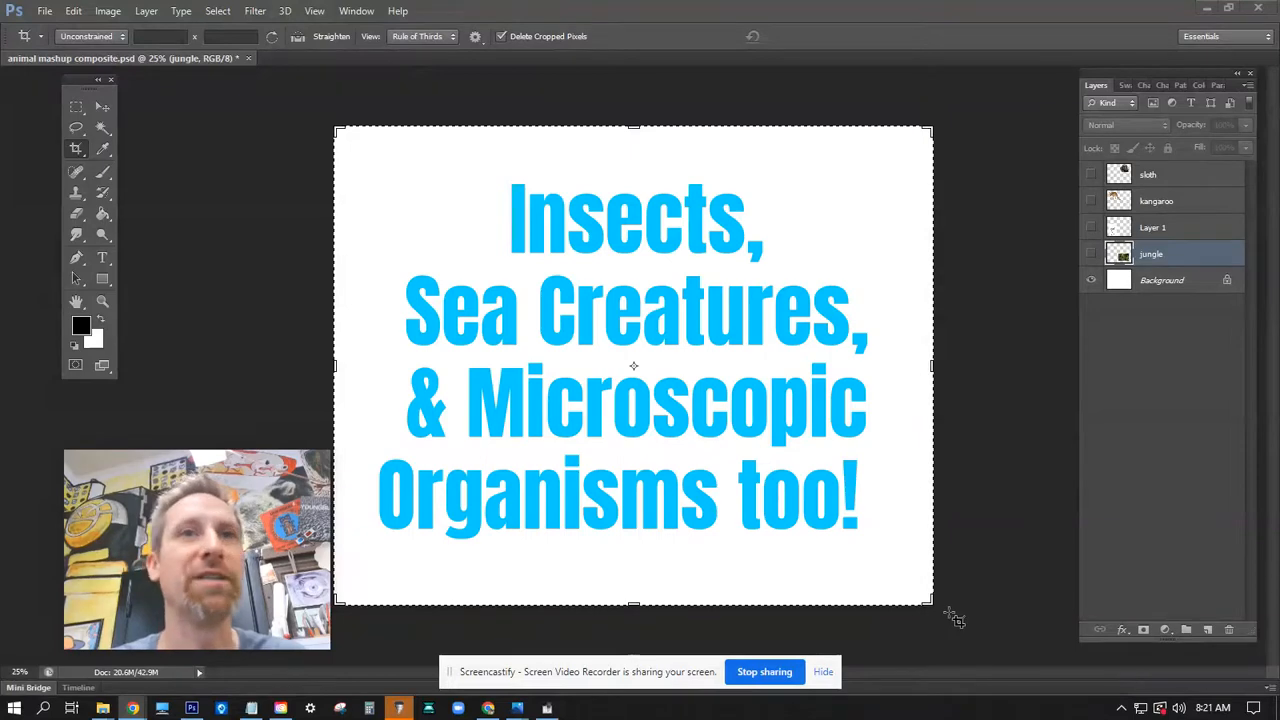
Show only the flamingo layer above the background and cut away the flamingo's upper body, keeping just its legs
{"action": "left_click", "coordinate": [1091, 254], "text": "alt"}
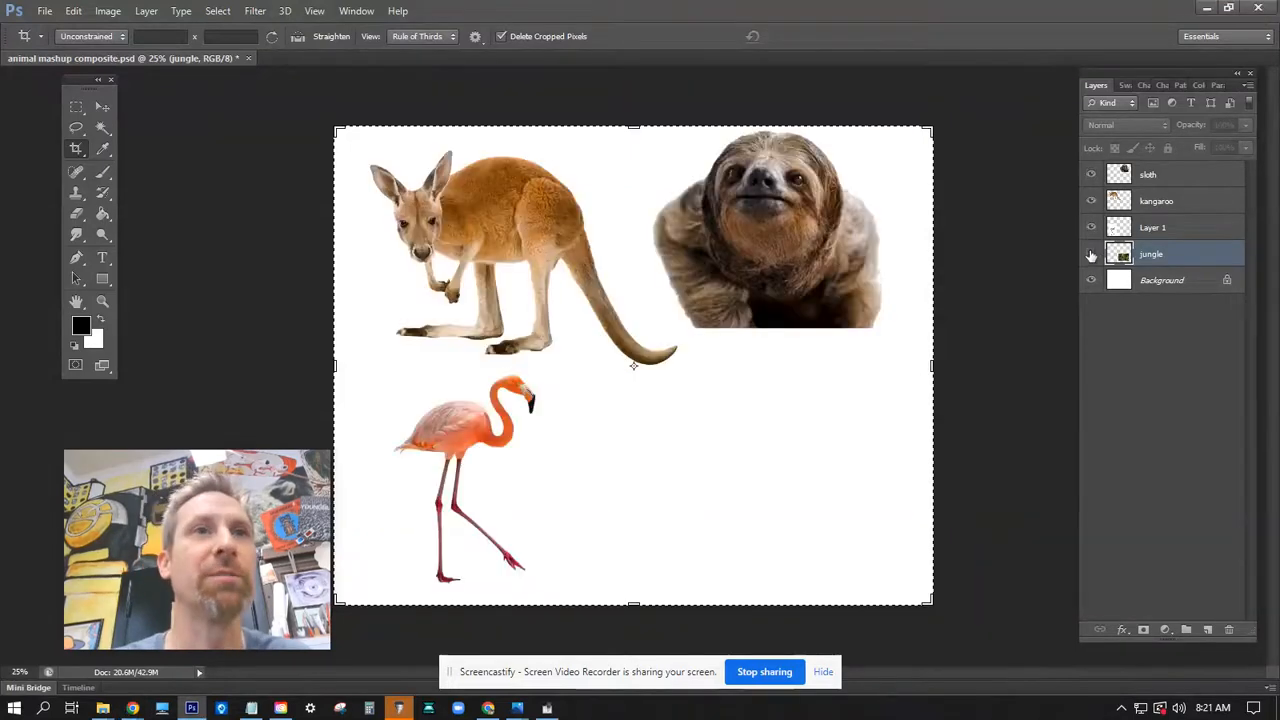
{"action": "left_click", "coordinate": [1091, 254]}
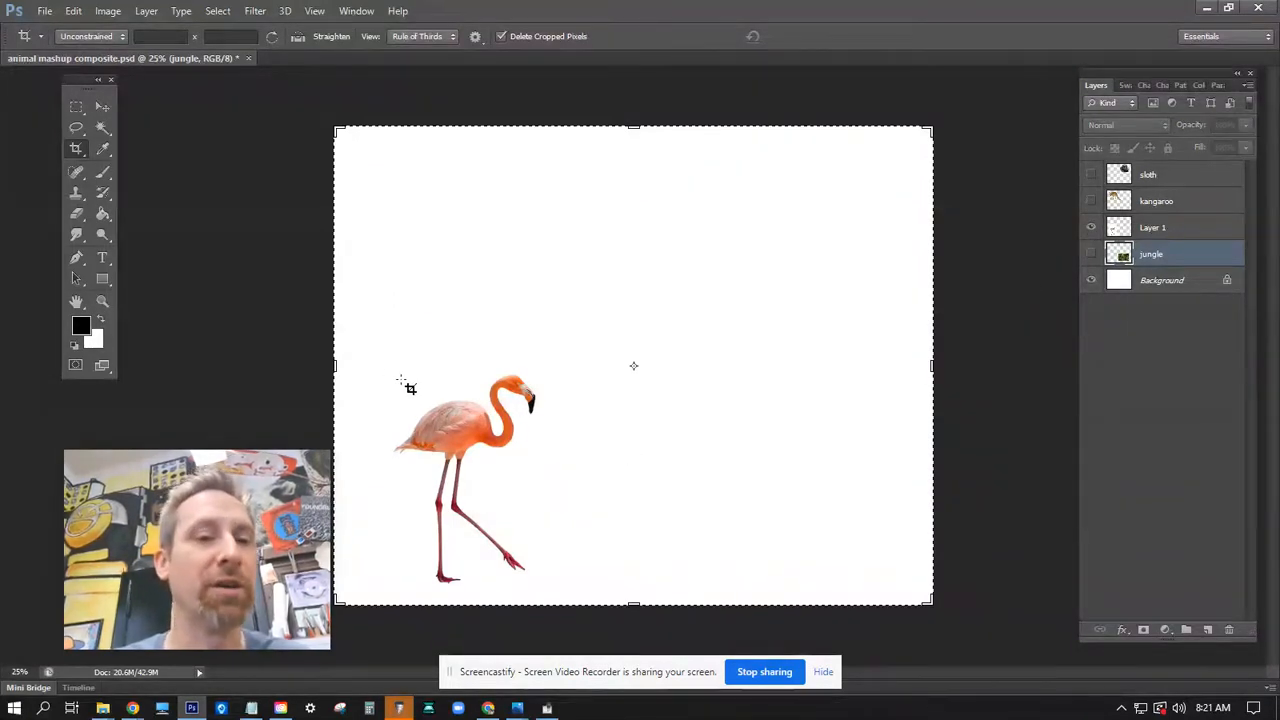
{"action": "key", "text": "m"}
{"action": "left_click_drag", "start_coordinate": [348, 319], "coordinate": [560, 452]}
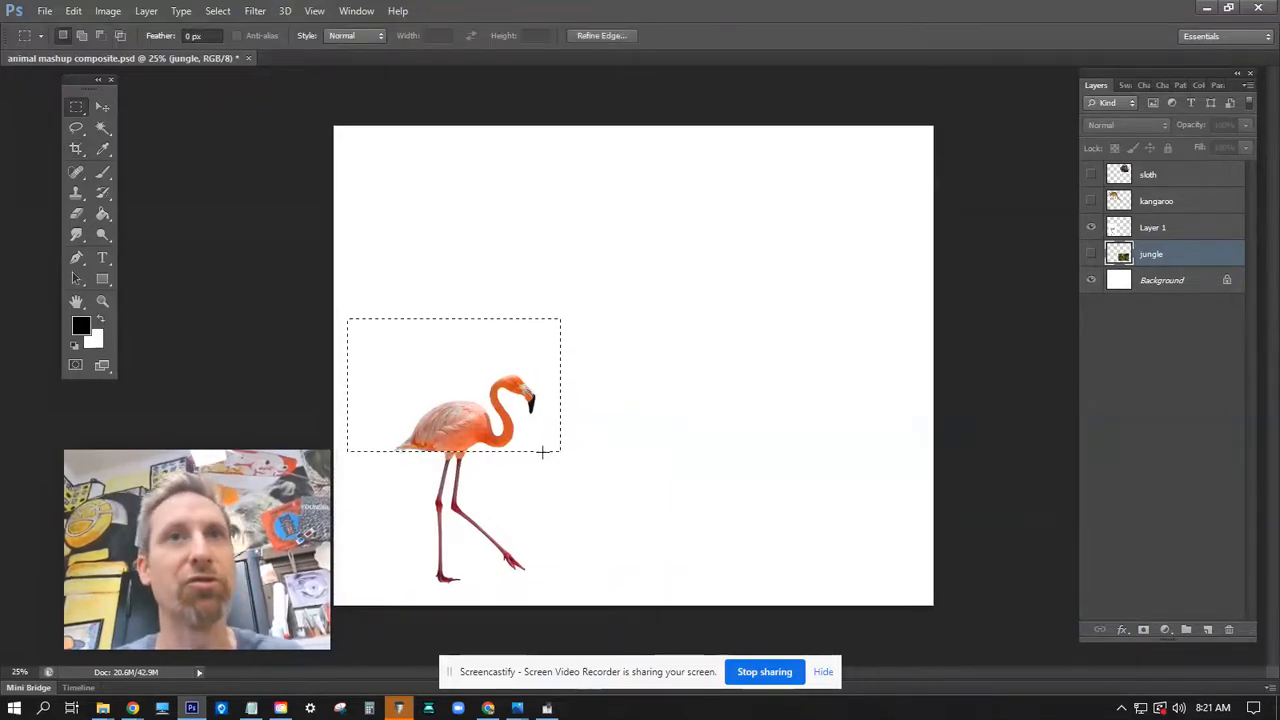
{"action": "left_click", "coordinate": [1152, 227]}
{"action": "key", "text": "ctrl+x"}
Show the kangaroo layer and delete the kangaroo's hind legs along the belly line with a freehand Lasso selection
{"action": "left_click", "coordinate": [1160, 201]}
{"action": "left_click", "coordinate": [1091, 201]}
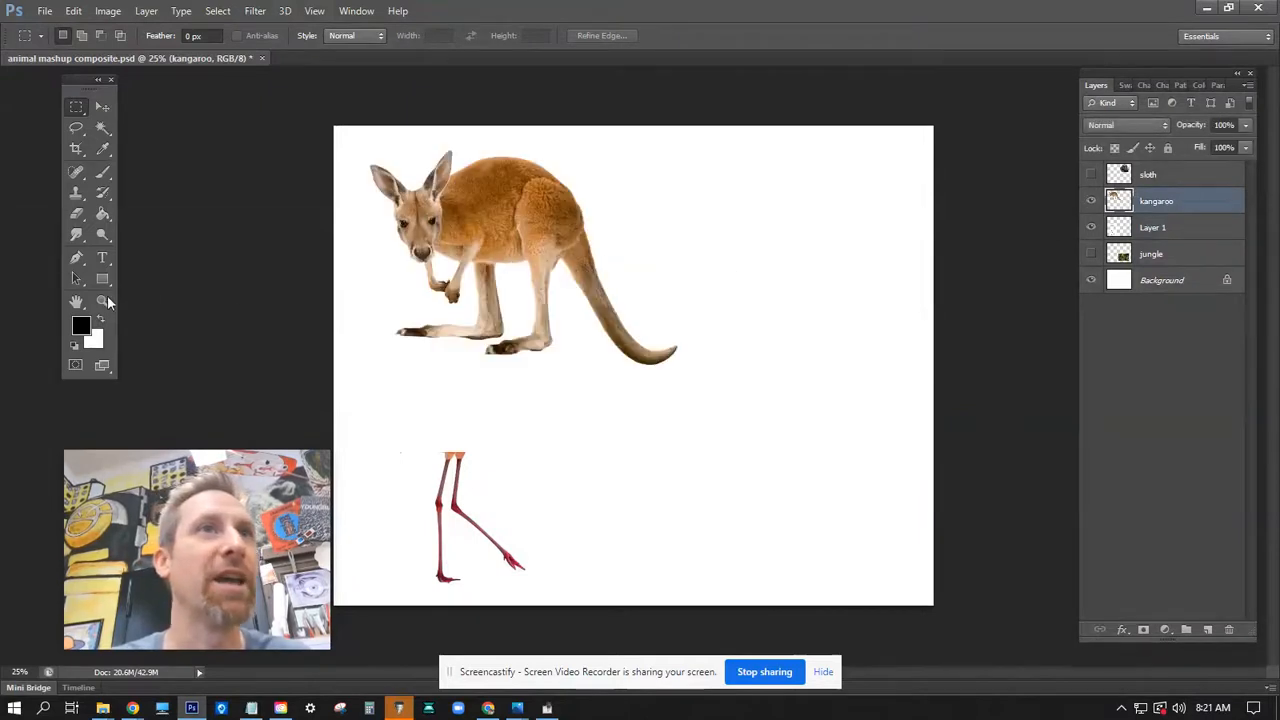
{"action": "left_click", "coordinate": [102, 301]}
{"action": "left_click", "coordinate": [515, 290]}
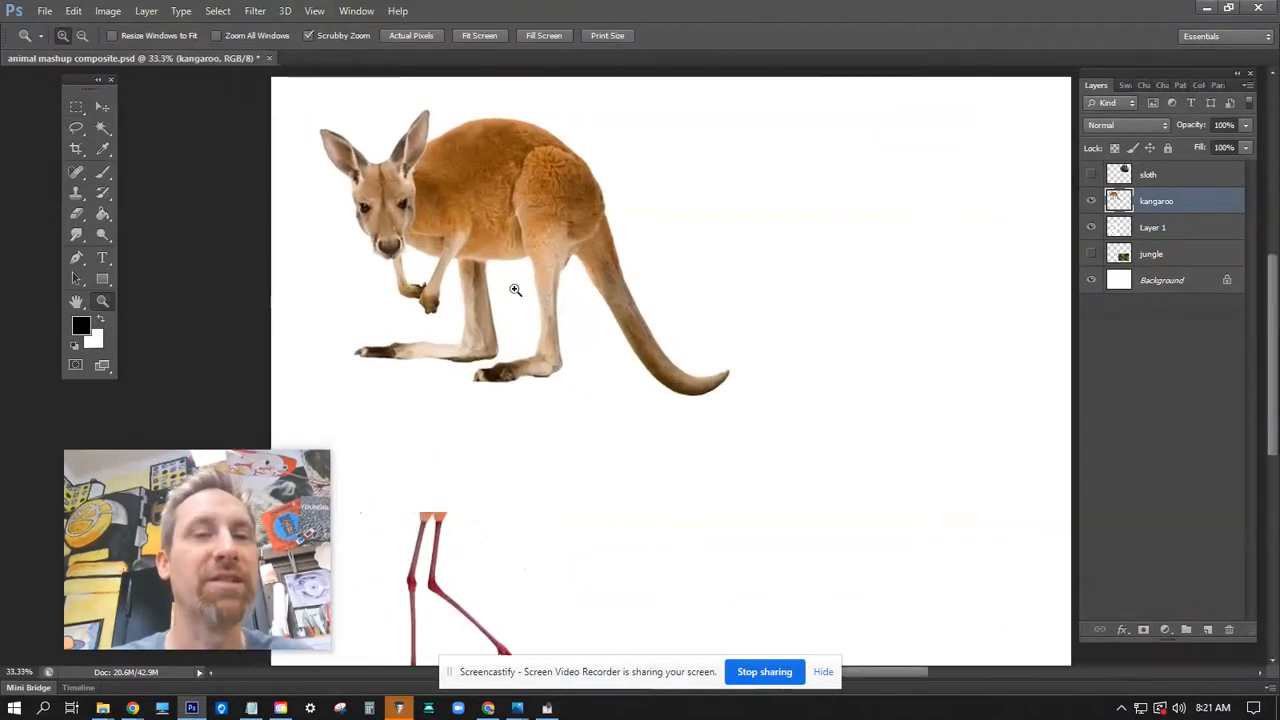
{"action": "key", "text": "l"}
{"action": "left_click_drag", "start_coordinate": [456, 261], "coordinate": [514, 268]}
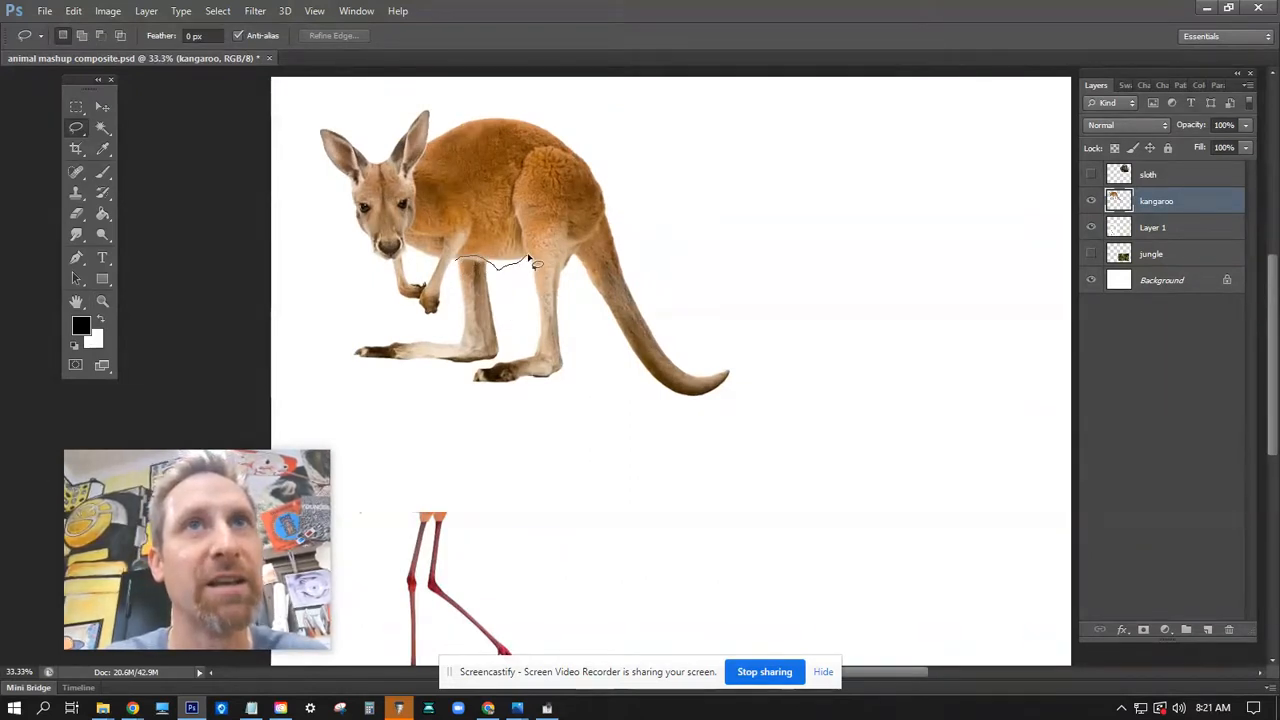
{"action": "mouse_move", "coordinate": [575, 262]}
{"action": "left_mouse_down"}
{"action": "mouse_move", "coordinate": [456, 414]}
{"action": "mouse_move", "coordinate": [335, 397]}
{"action": "mouse_move", "coordinate": [337, 334]}
{"action": "mouse_move", "coordinate": [446, 326]}
{"action": "mouse_move", "coordinate": [457, 264]}
{"action": "left_mouse_up"}
{"action": "key", "text": "Delete"}
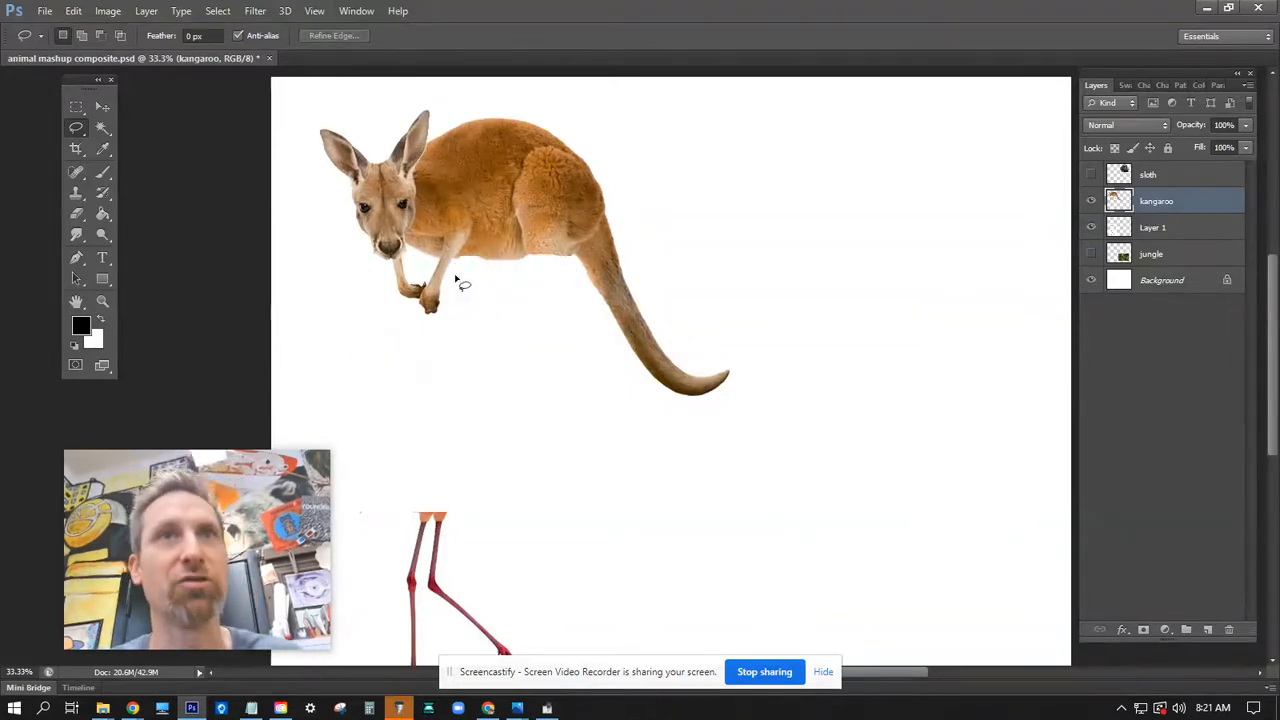
Blend away the hind-leg contours on the kangaroo's flank and belly with the content-aware Spot Healing Brush
{"action": "left_click", "coordinate": [76, 172]}
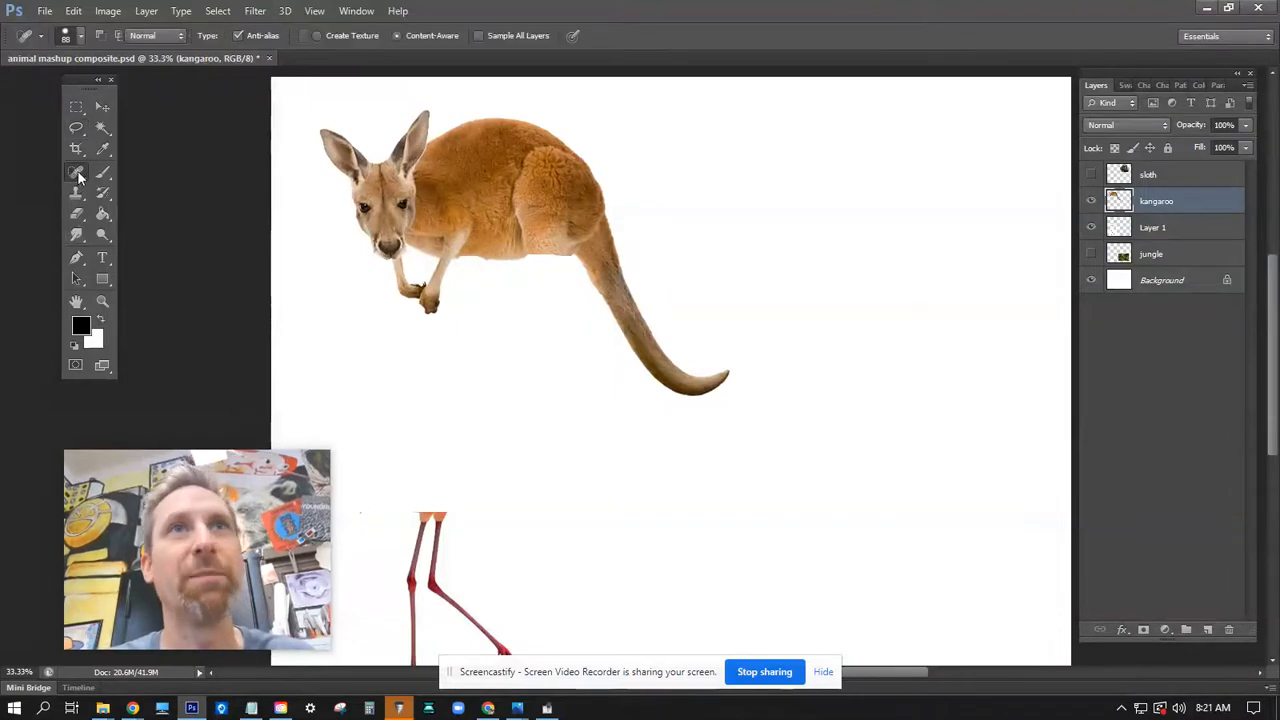
{"action": "left_click_drag", "start_coordinate": [532, 150], "coordinate": [527, 242]}
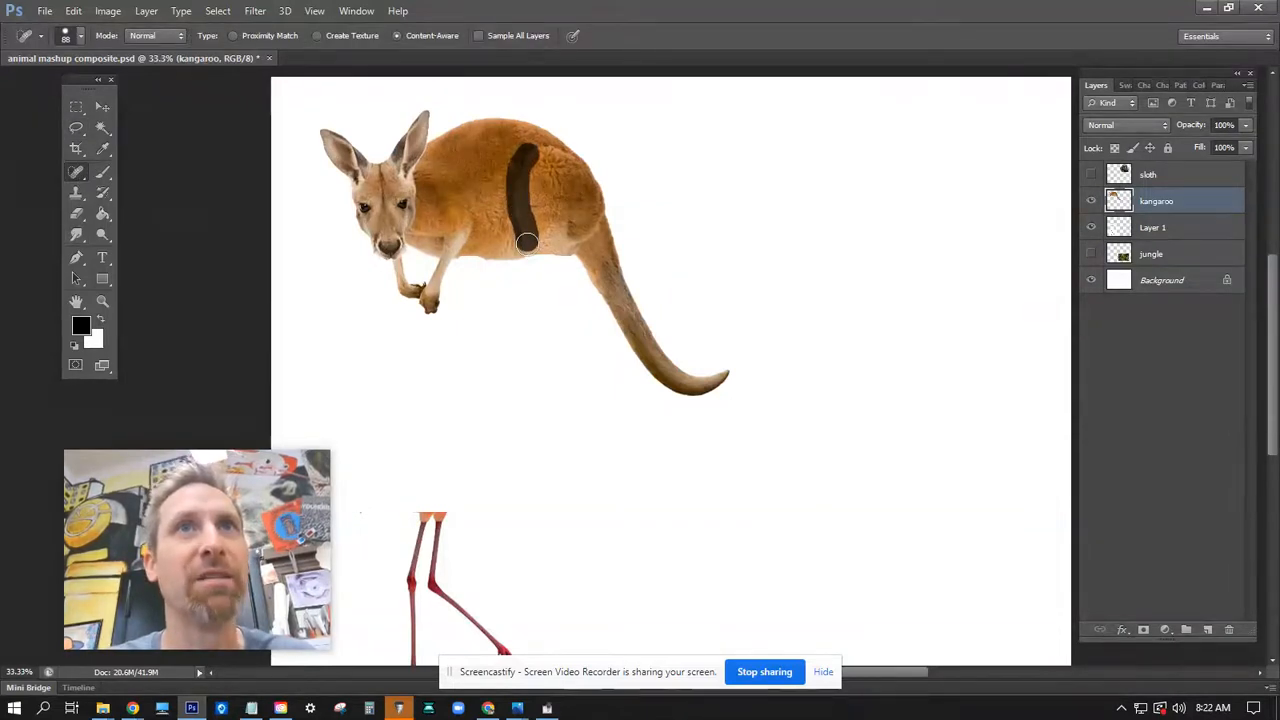
{"action": "left_click_drag", "start_coordinate": [528, 147], "coordinate": [565, 168]}
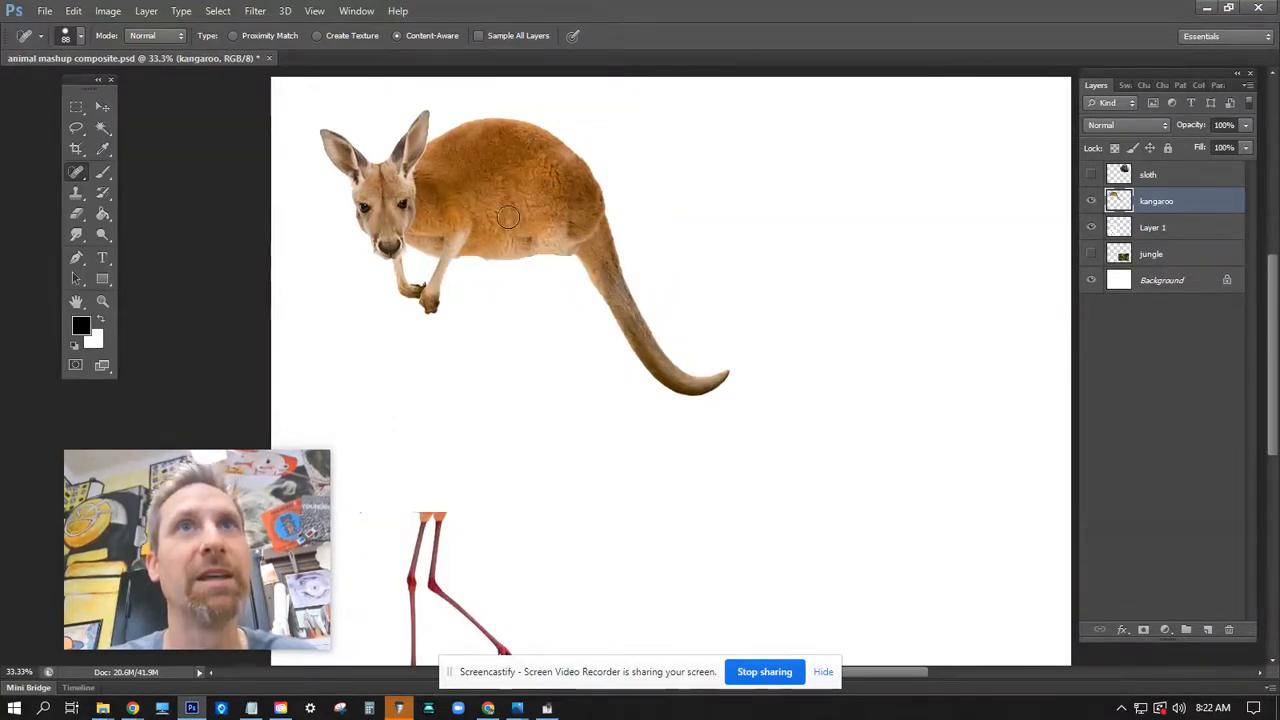
{"action": "mouse_move", "coordinate": [513, 236]}
{"action": "left_mouse_down"}
{"action": "mouse_move", "coordinate": [536, 239]}
{"action": "mouse_move", "coordinate": [552, 193]}
{"action": "mouse_move", "coordinate": [614, 227]}
{"action": "left_mouse_up"}
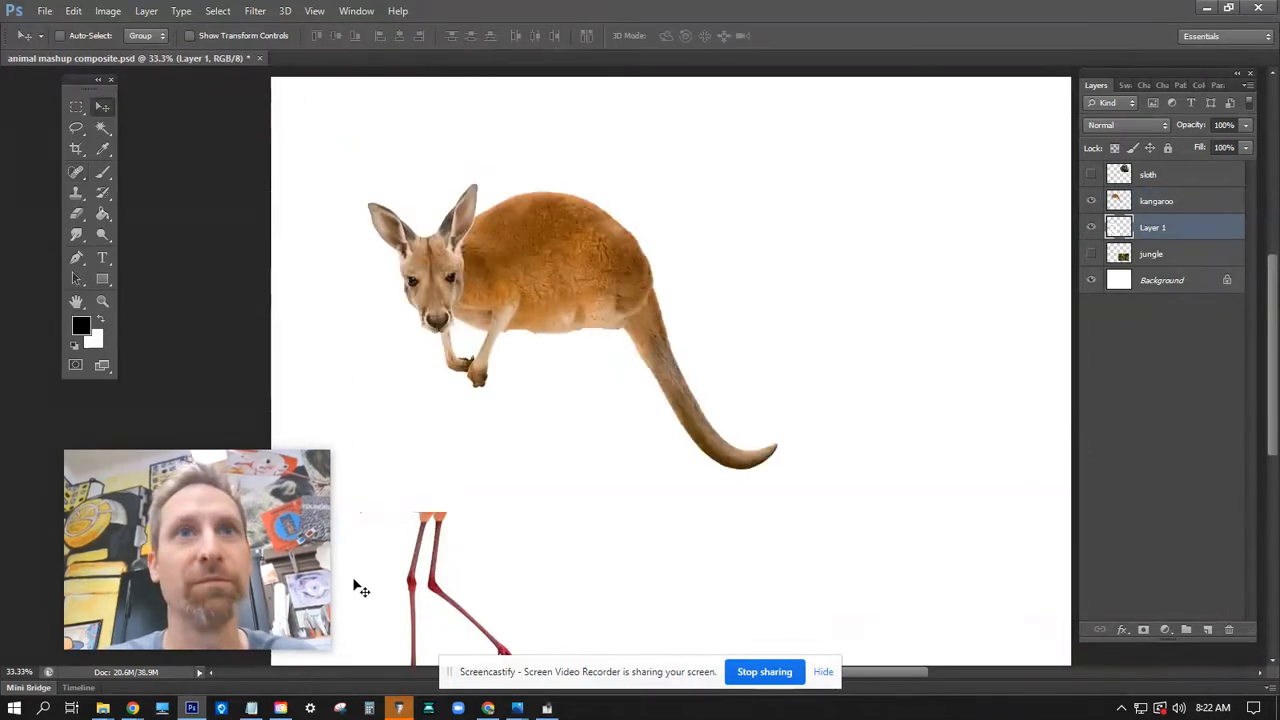
Move the flamingo legs under the kangaroo's belly, flip them horizontally and re-centre them beneath the body
{"action": "left_click_drag", "start_coordinate": [430, 569], "coordinate": [549, 391]}
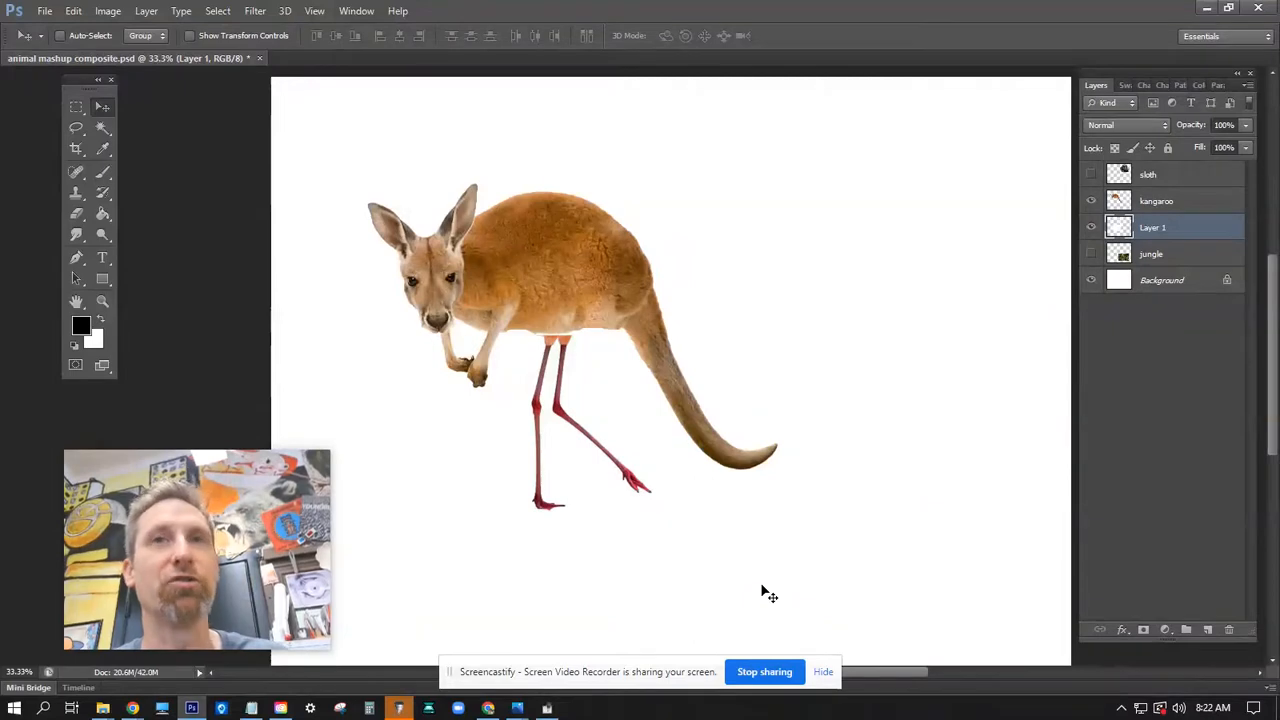
{"action": "key", "text": "ctrl+t"}
{"action": "right_click", "coordinate": [586, 457]}
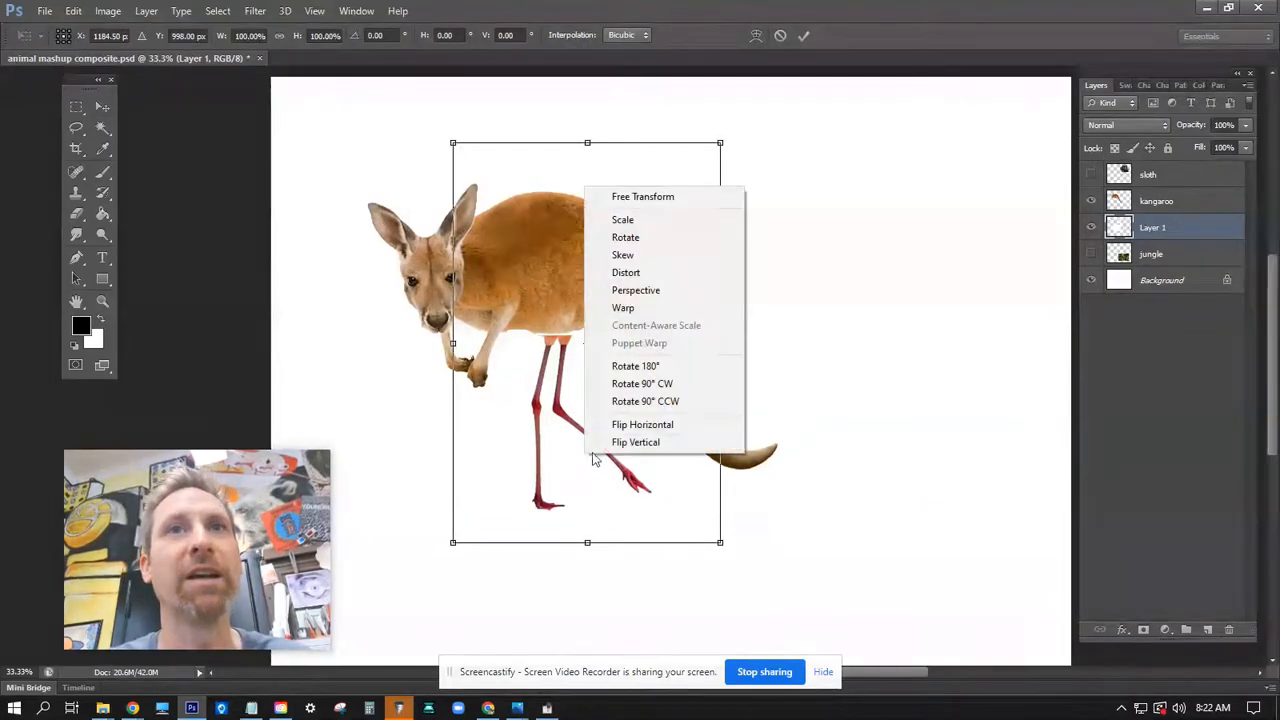
{"action": "left_click", "coordinate": [652, 428]}
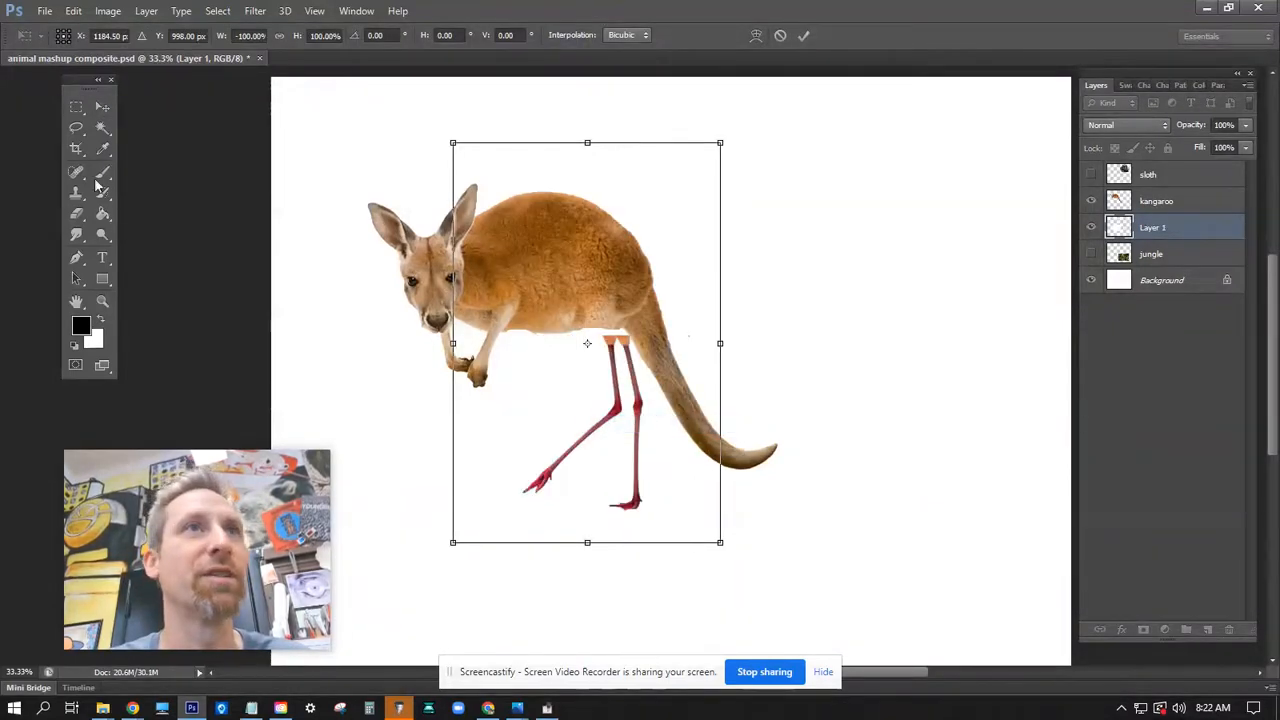
{"action": "left_click", "coordinate": [100, 108]}
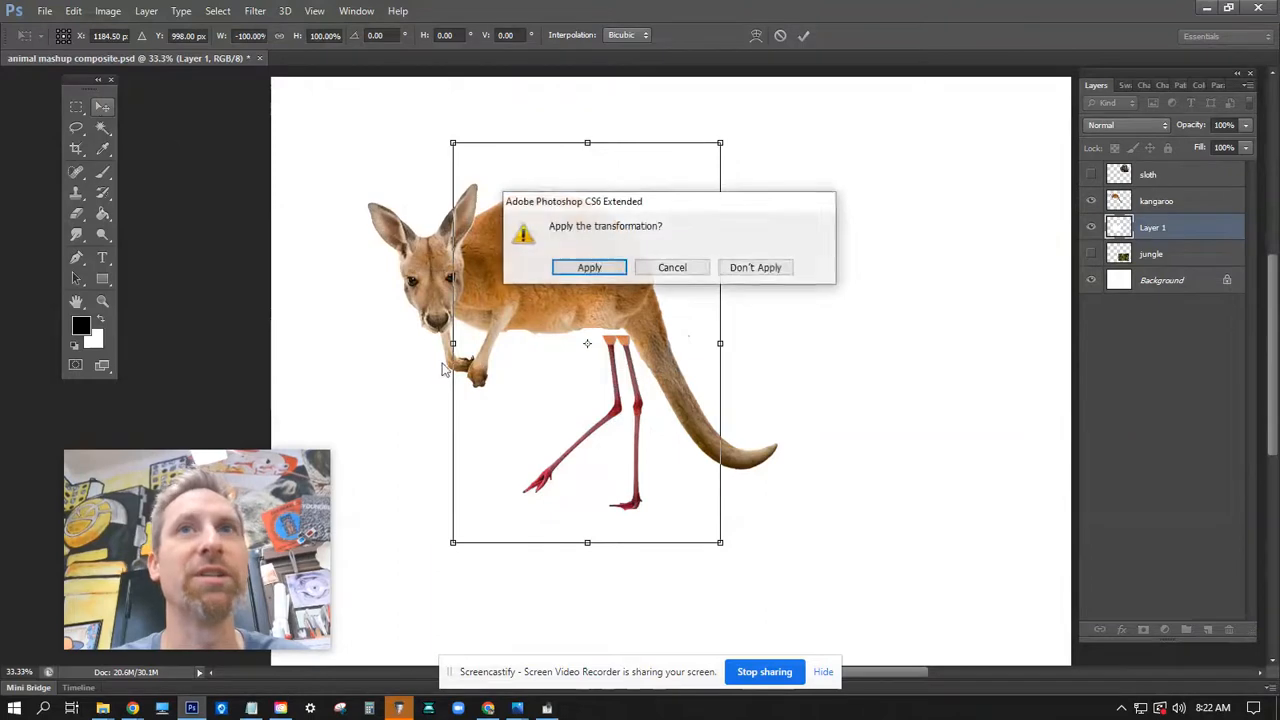
{"action": "left_click", "coordinate": [606, 268]}
{"action": "left_click_drag", "start_coordinate": [632, 378], "coordinate": [577, 383]}
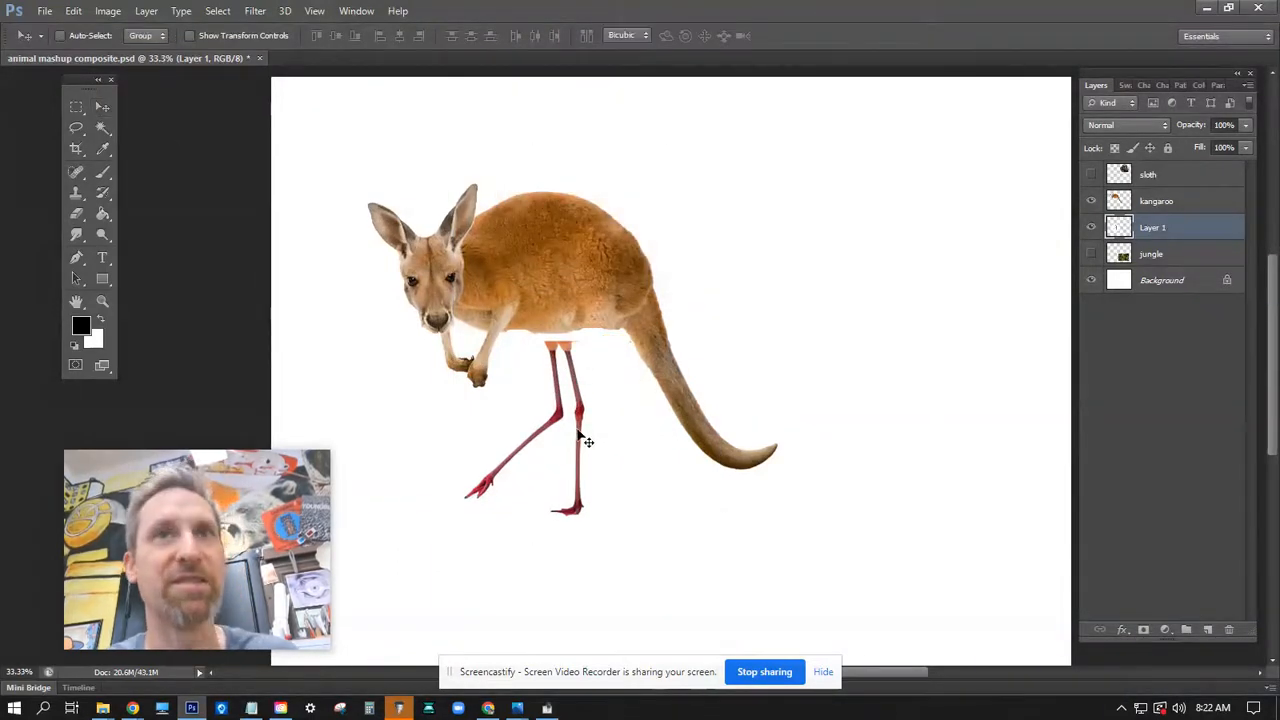
Scale the flamingo legs up to about 128% and position them against the kangaroo's belly
{"action": "key", "text": "ctrl+t"}
{"action": "left_click_drag", "start_coordinate": [662, 148], "coordinate": [866, 123]}
{"action": "left_click_drag", "start_coordinate": [717, 353], "coordinate": [676, 400]}
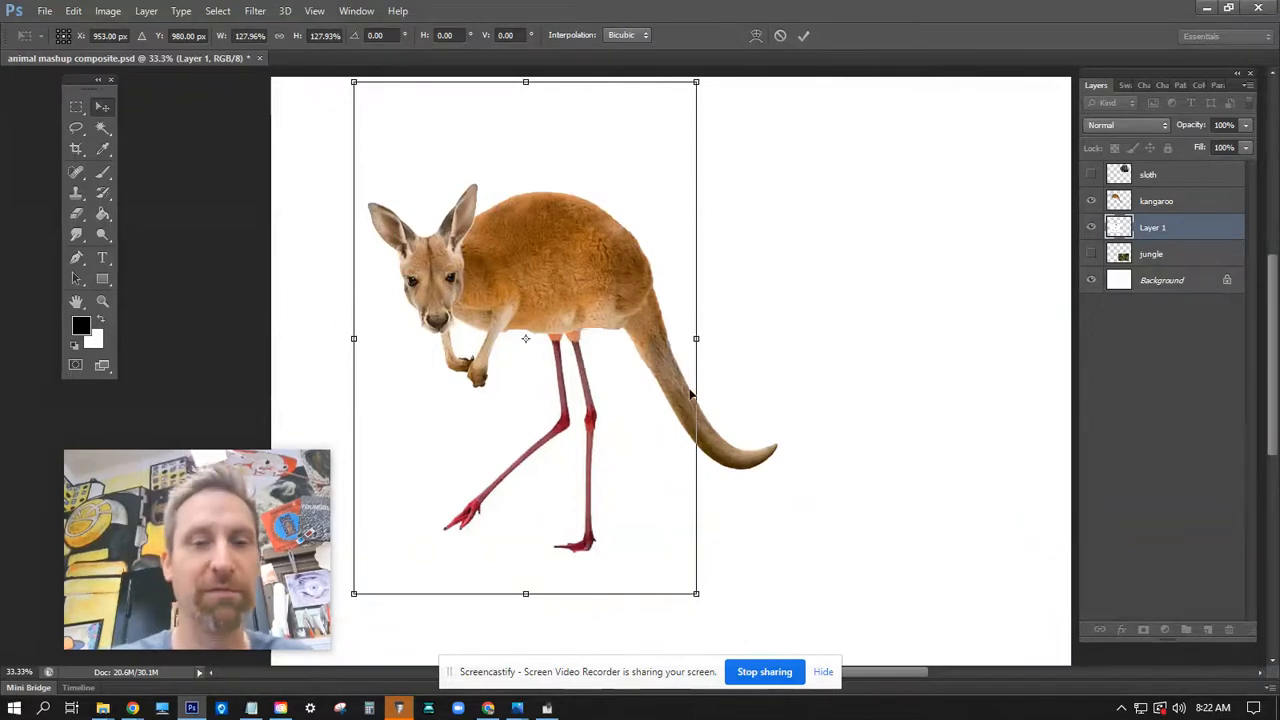
{"action": "key", "text": "Return"}
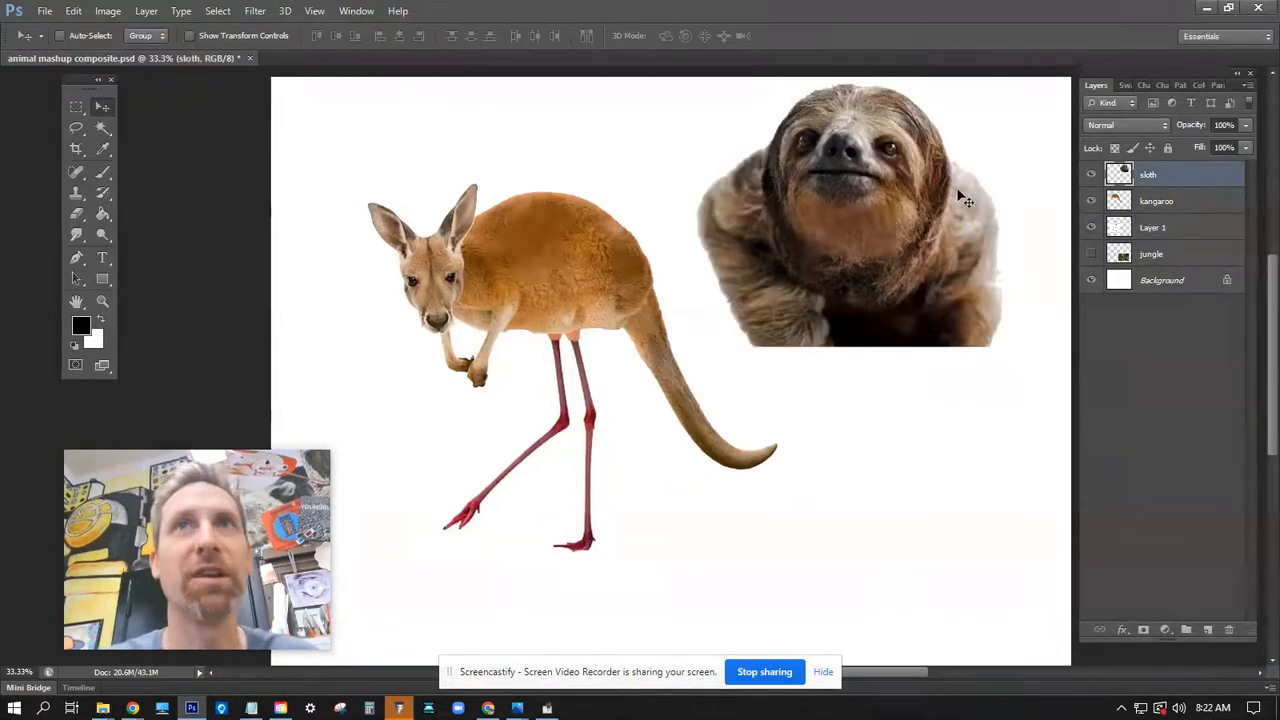
Show the sloth layer and delete the sloth's body around its head with a freehand Lasso selection
{"action": "key", "text": "l"}
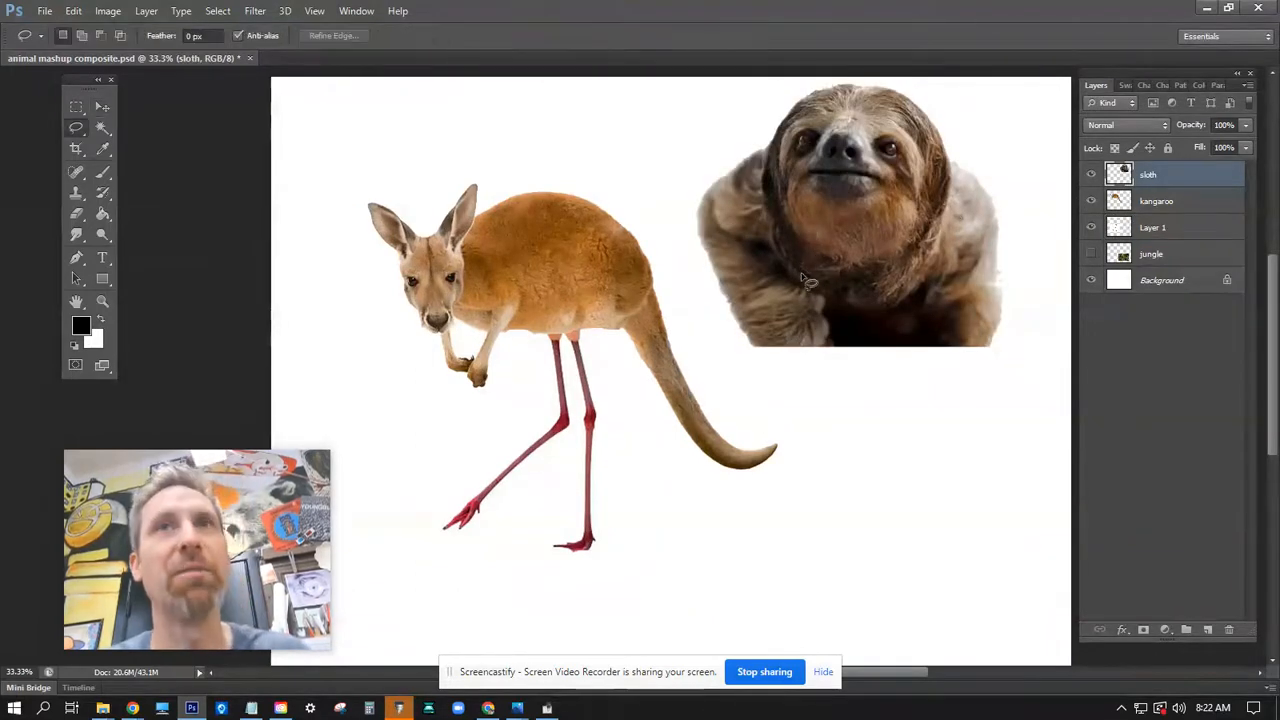
{"action": "mouse_move", "coordinate": [775, 148]}
{"action": "left_mouse_down"}
{"action": "mouse_move", "coordinate": [774, 233]}
{"action": "mouse_move", "coordinate": [805, 277]}
{"action": "mouse_move", "coordinate": [874, 296]}
{"action": "mouse_move", "coordinate": [926, 256]}
{"action": "left_mouse_up"}
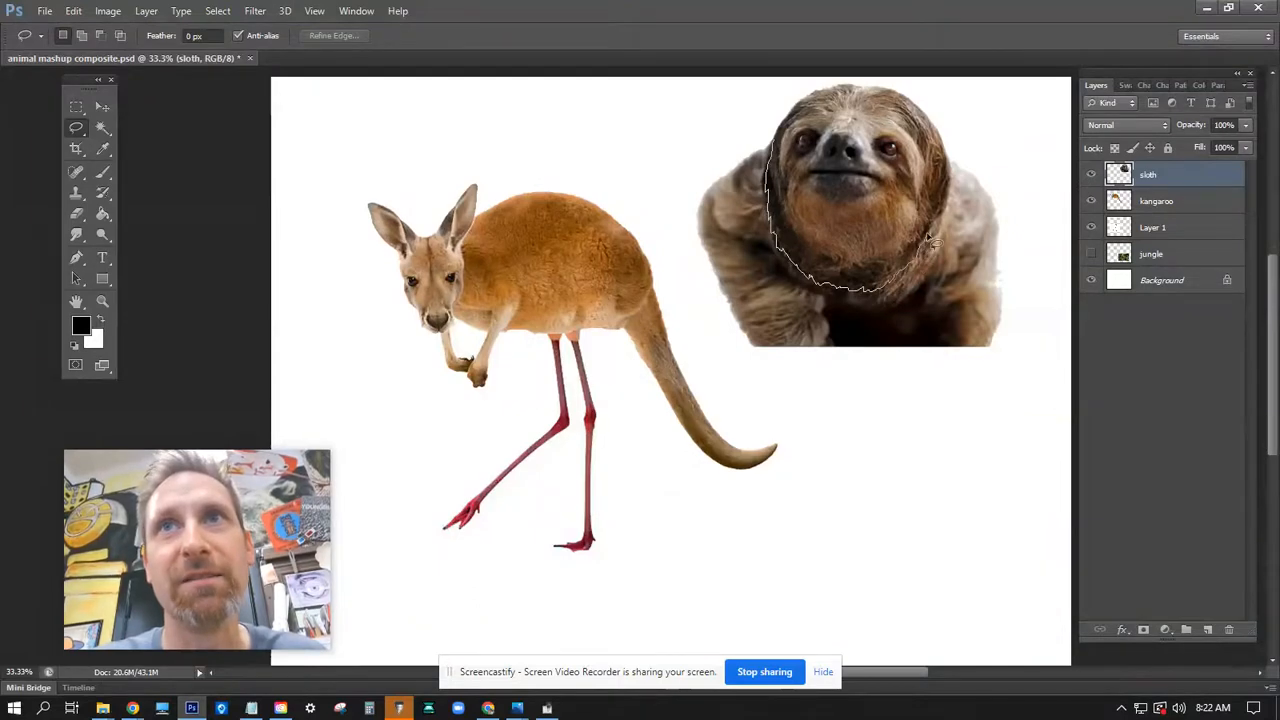
{"action": "mouse_move", "coordinate": [950, 198]}
{"action": "left_mouse_down"}
{"action": "mouse_move", "coordinate": [953, 149]}
{"action": "mouse_move", "coordinate": [1048, 180]}
{"action": "mouse_move", "coordinate": [1059, 404]}
{"action": "mouse_move", "coordinate": [874, 443]}
{"action": "mouse_move", "coordinate": [762, 395]}
{"action": "mouse_move", "coordinate": [683, 283]}
{"action": "mouse_move", "coordinate": [670, 97]}
{"action": "mouse_move", "coordinate": [757, 112]}
{"action": "left_mouse_up"}
{"action": "left_click", "coordinate": [566, 151]}
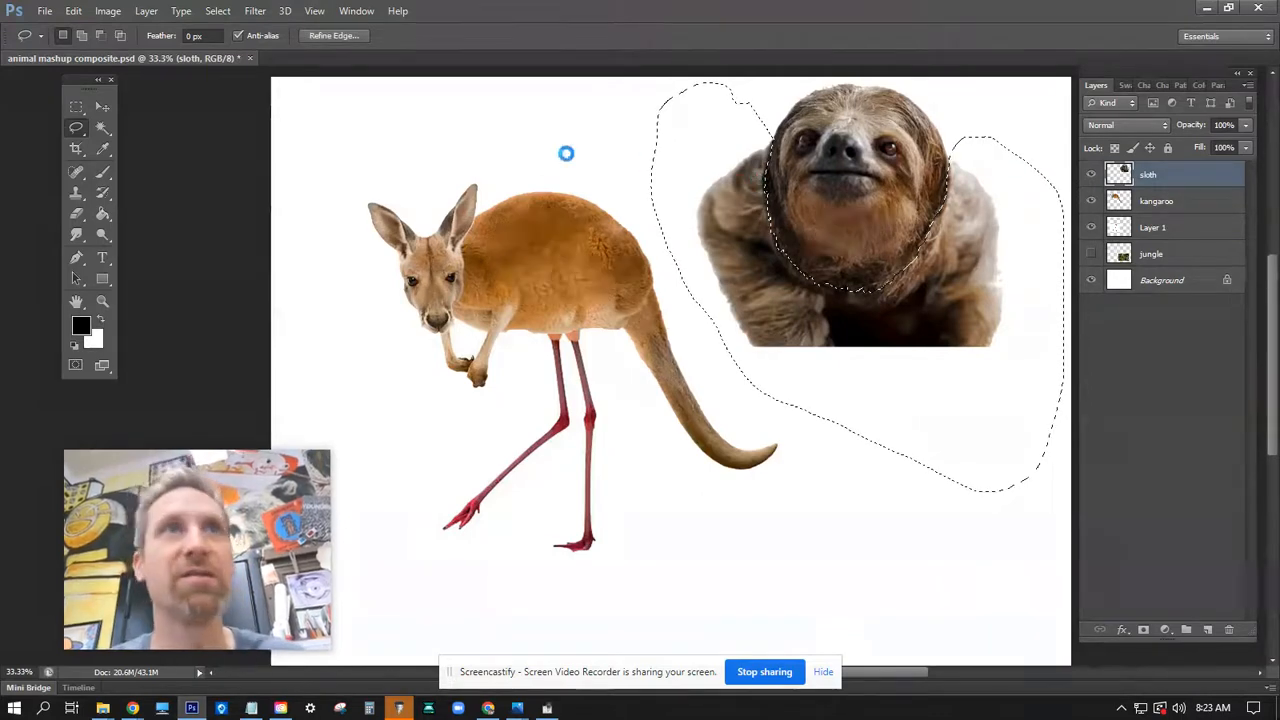
{"action": "key", "text": "Delete"}
Place the sloth head over the kangaroo's face and scale it down to about 67%
{"action": "left_click", "coordinate": [107, 109]}
{"action": "left_click_drag", "start_coordinate": [907, 157], "coordinate": [478, 206]}
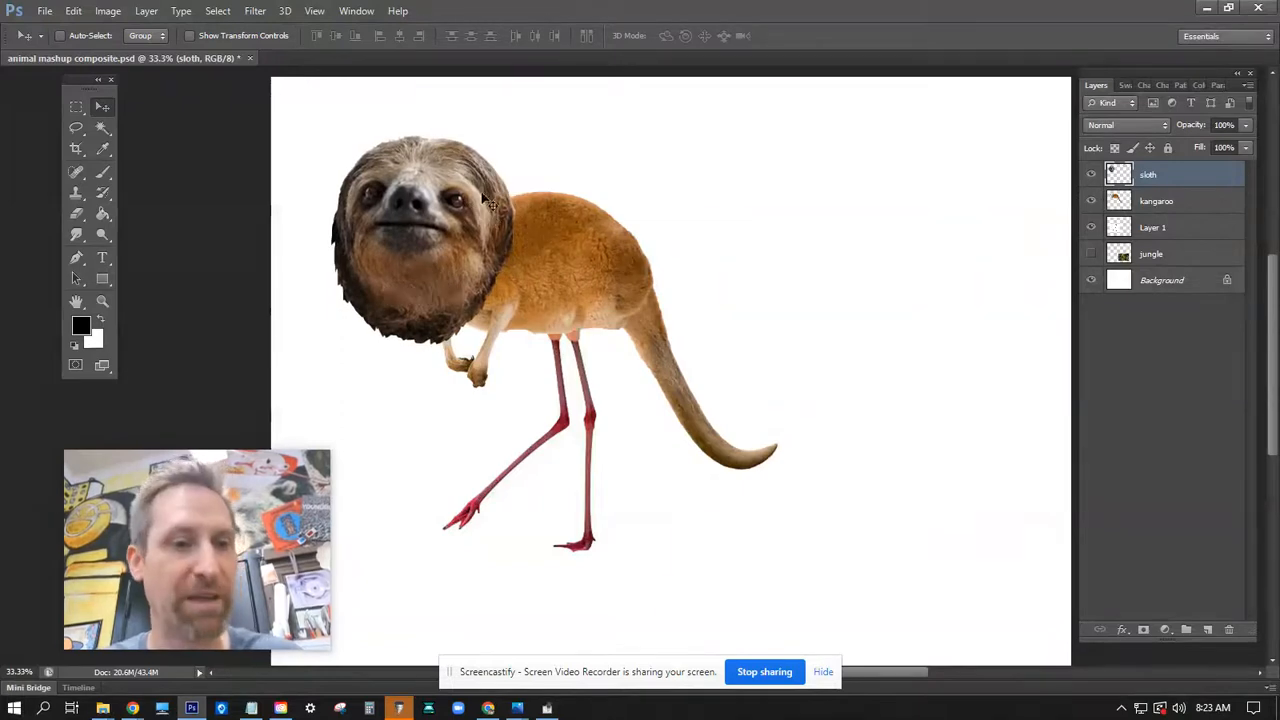
{"action": "key", "text": "ctrl+t"}
{"action": "left_click_drag", "start_coordinate": [516, 135], "coordinate": [454, 204]}
{"action": "left_click_drag", "start_coordinate": [438, 253], "coordinate": [475, 251]}
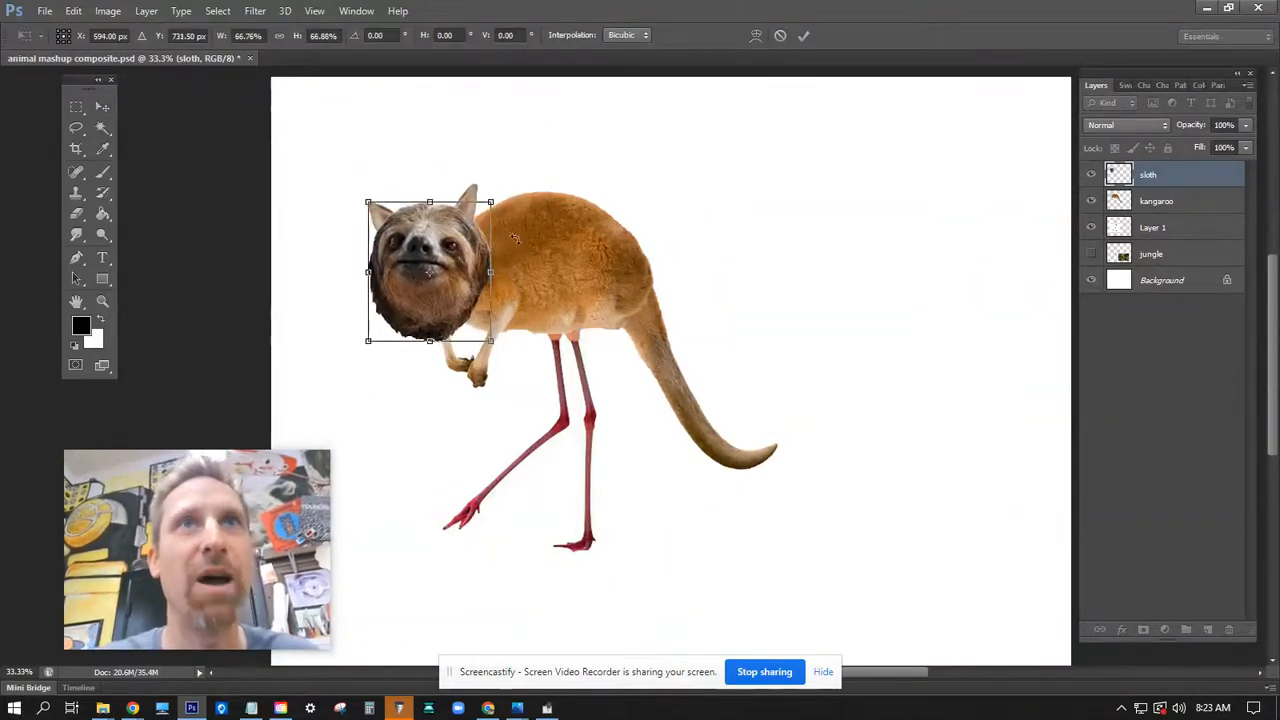
{"action": "key", "text": "Return"}
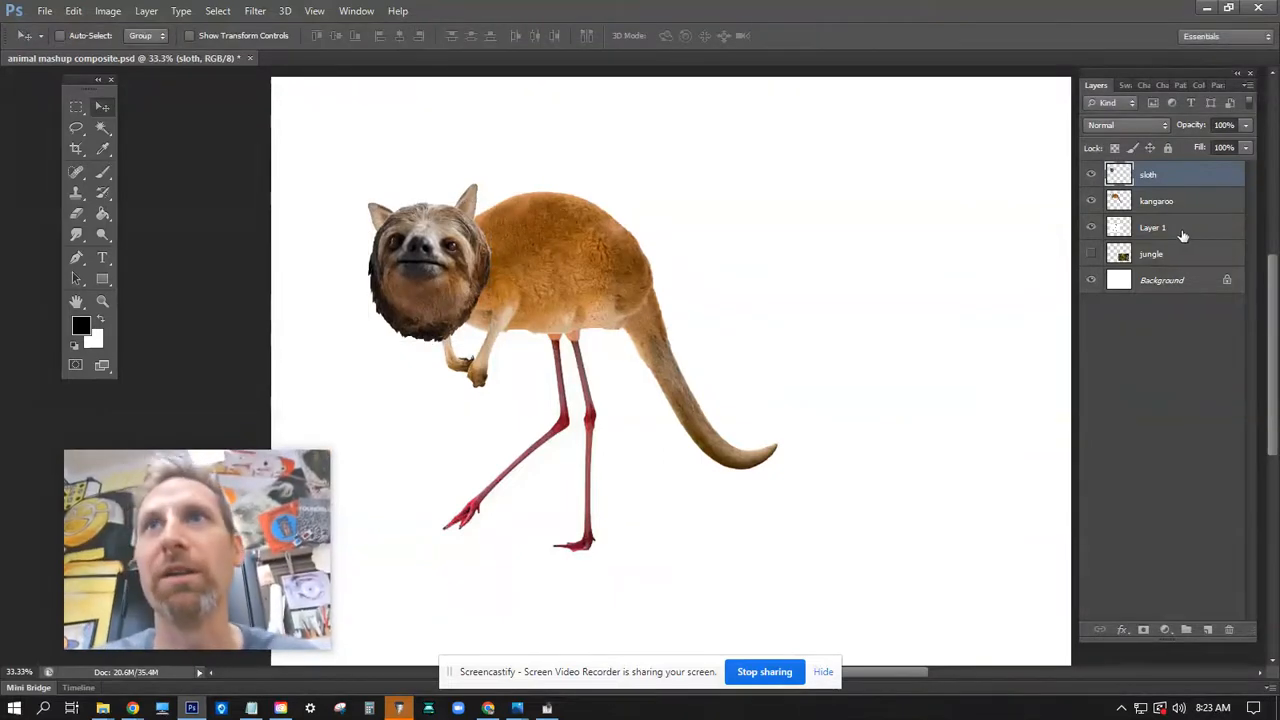
Shrink the sloth head a little more and reposition it against the kangaroo's neck
{"action": "left_click", "coordinate": [1166, 202]}
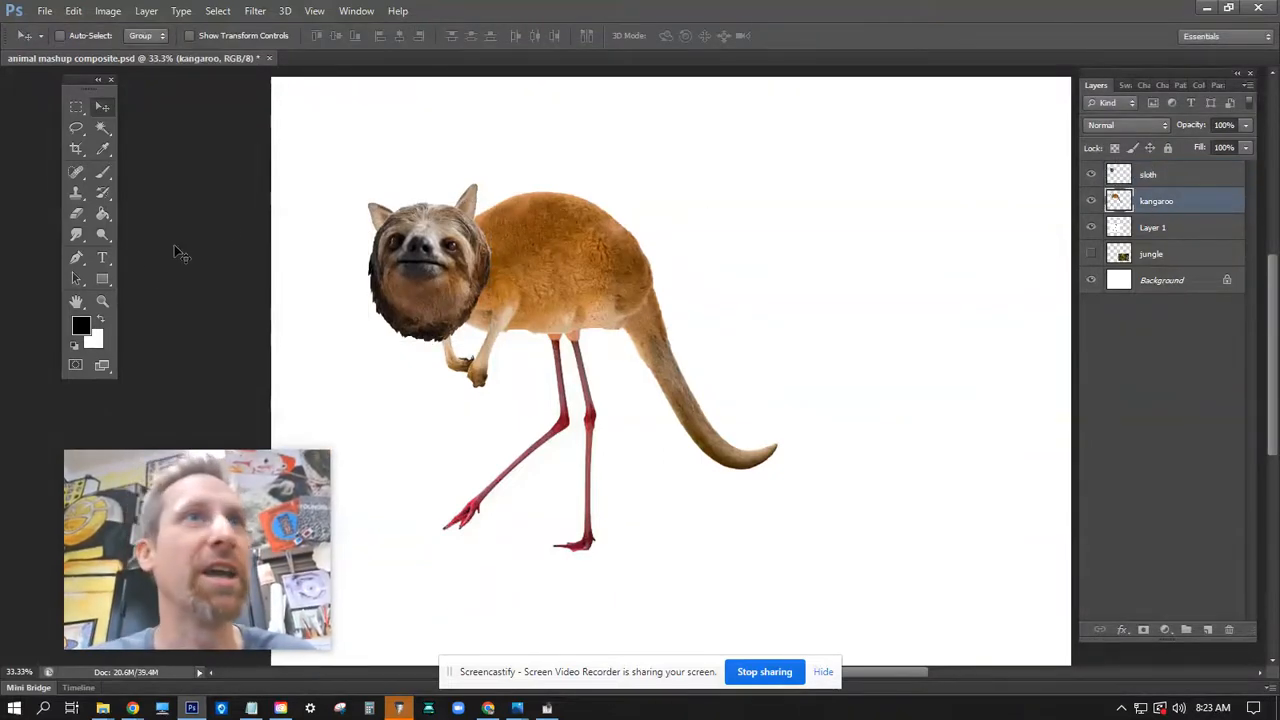
{"action": "left_click", "coordinate": [102, 301]}
{"action": "left_click", "coordinate": [447, 230]}
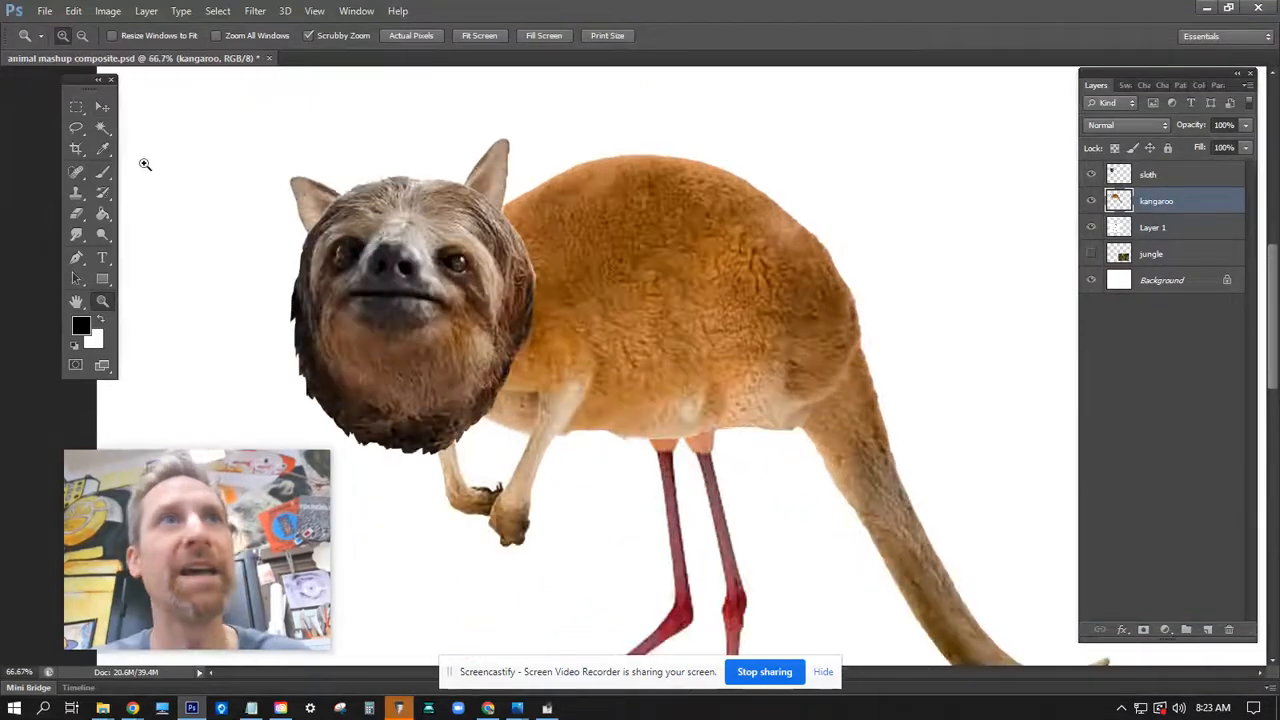
{"action": "key", "text": "l"}
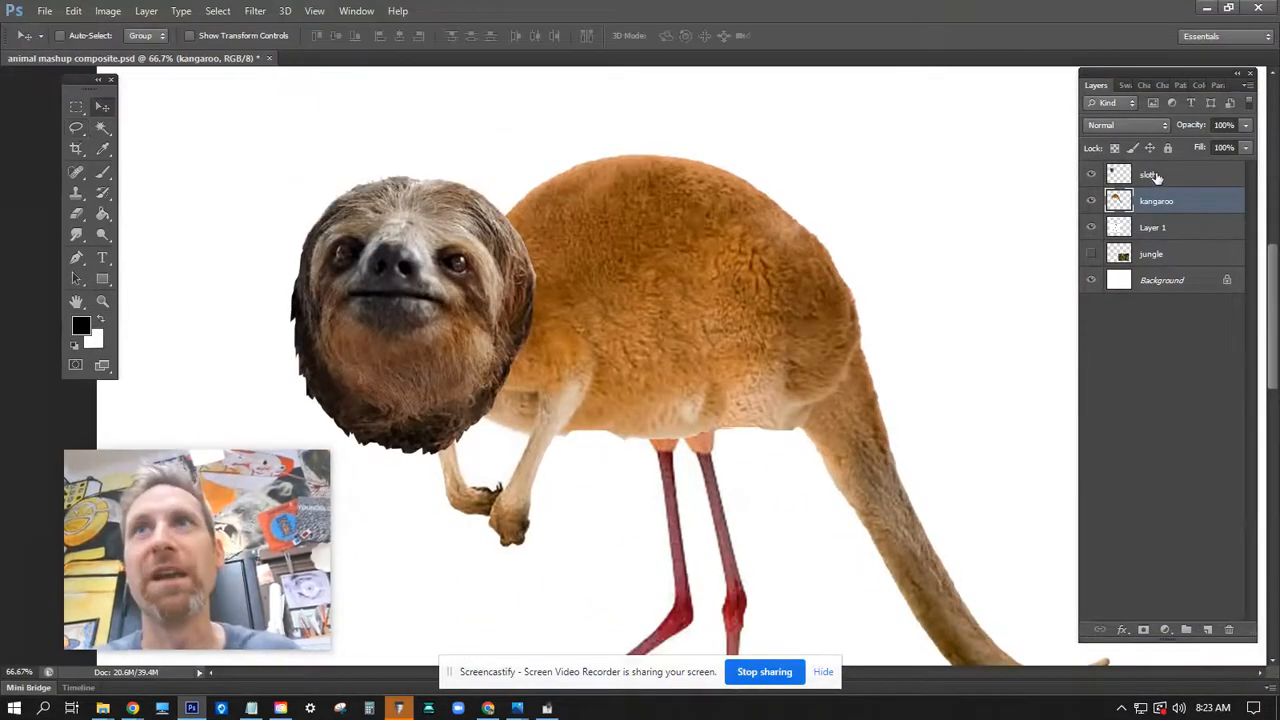
{"action": "left_click", "coordinate": [1150, 175]}
{"action": "key", "text": "ctrl+t"}
{"action": "left_click_drag", "start_coordinate": [515, 204], "coordinate": [487, 258]}
{"action": "left_click_drag", "start_coordinate": [452, 296], "coordinate": [486, 280]}
{"action": "key", "text": "Return"}
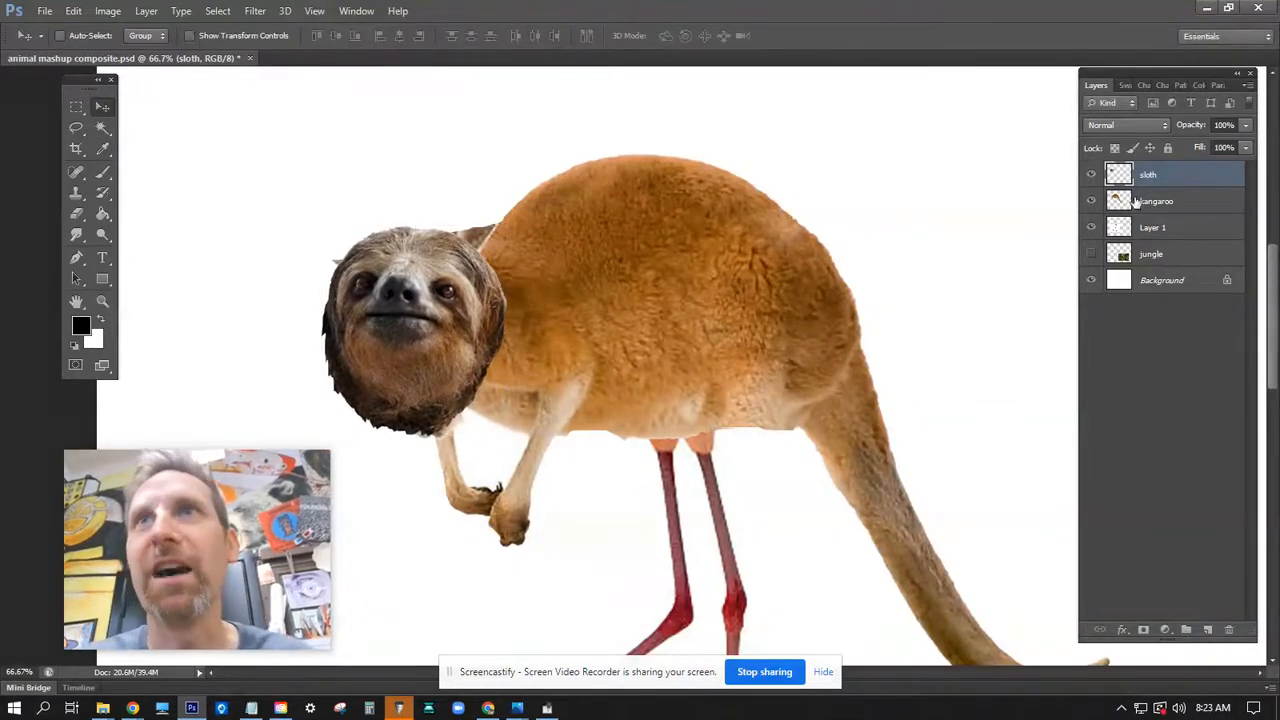
On the kangaroo layer, delete the ear sticking out behind the sloth head and the leftover area beneath its chin
{"action": "left_click", "coordinate": [1156, 202]}
{"action": "key", "text": "l"}
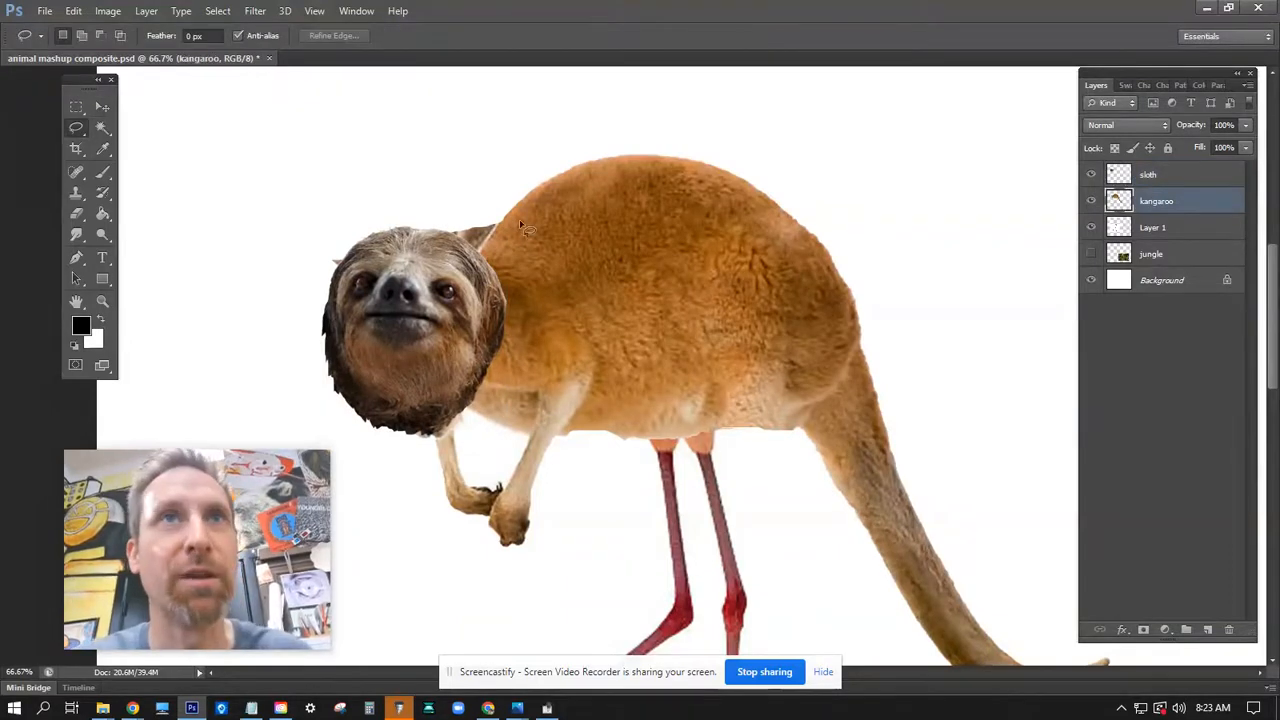
{"action": "mouse_move", "coordinate": [474, 262]}
{"action": "left_mouse_down"}
{"action": "mouse_move", "coordinate": [359, 283]}
{"action": "mouse_move", "coordinate": [421, 160]}
{"action": "mouse_move", "coordinate": [463, 174]}
{"action": "left_mouse_up"}
{"action": "key", "text": "ctrl+d"}
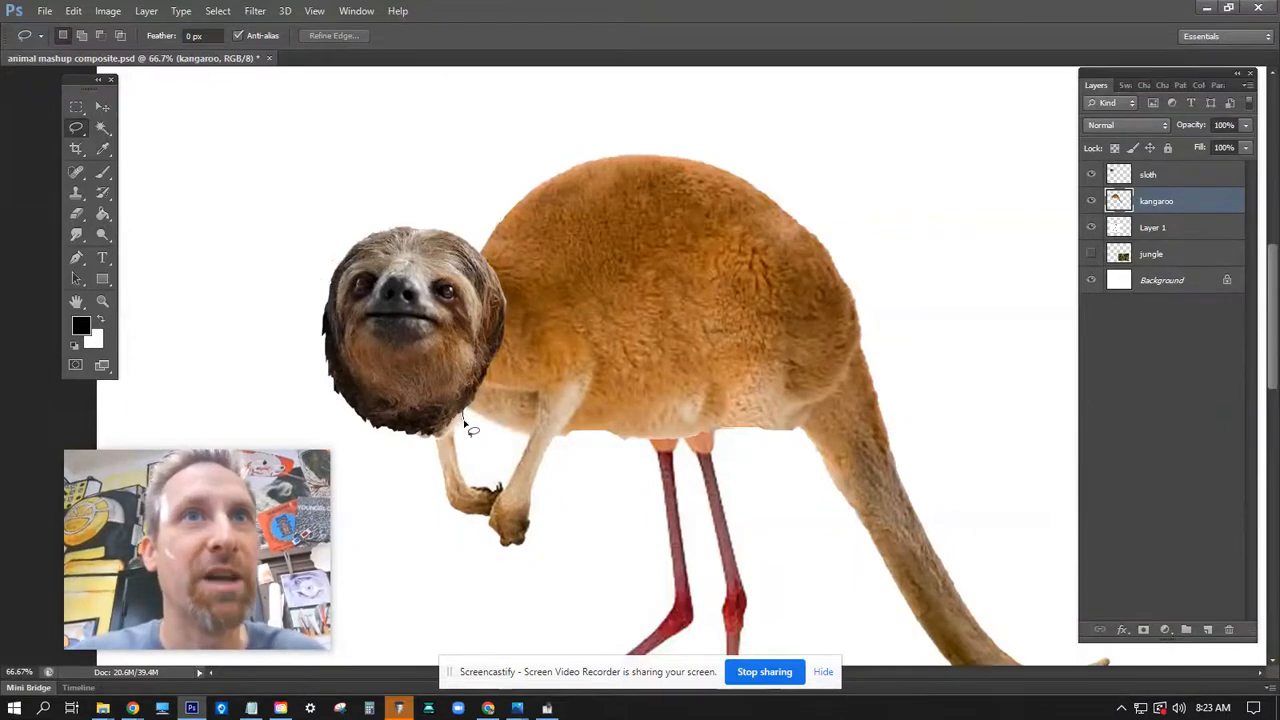
{"action": "mouse_move", "coordinate": [461, 437]}
{"action": "left_mouse_down"}
{"action": "mouse_move", "coordinate": [411, 440]}
{"action": "mouse_move", "coordinate": [434, 418]}
{"action": "mouse_move", "coordinate": [476, 414]}
{"action": "left_mouse_up"}
{"action": "key", "text": "Delete"}
{"action": "key", "text": "ctrl+d"}
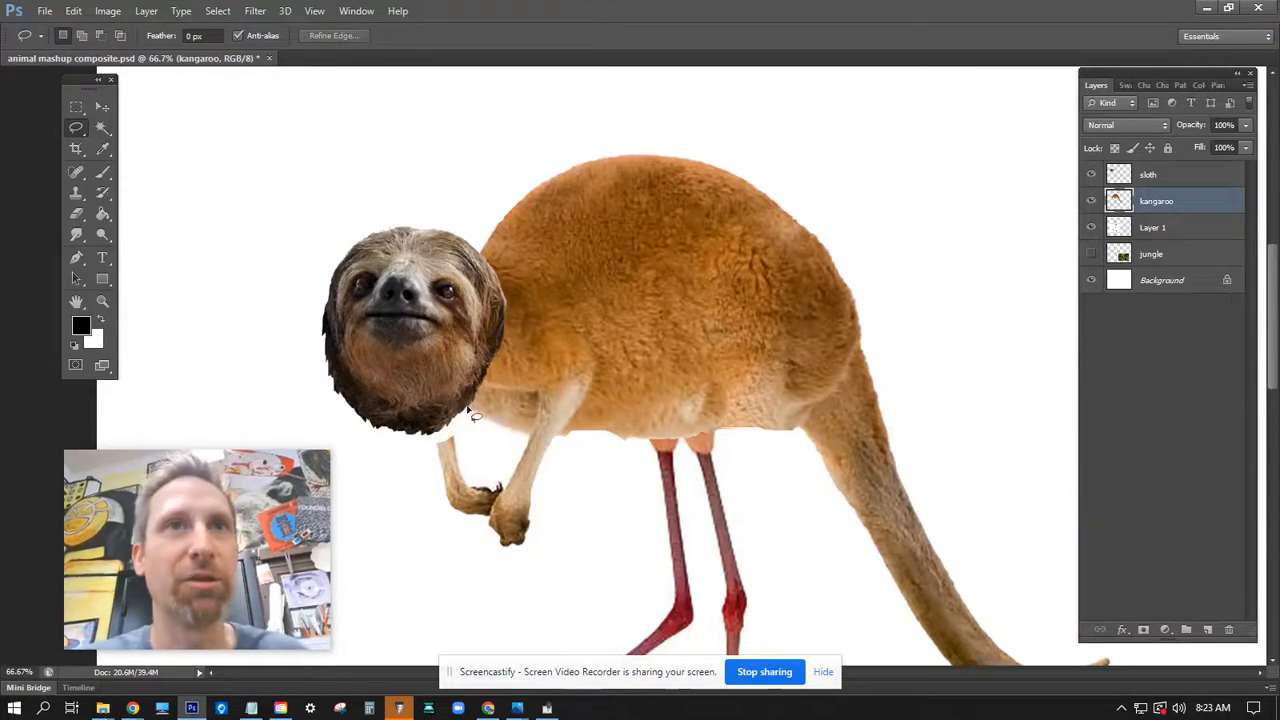
Smudge the top of the kangaroo's front arm up to the sloth head at 50% strength to close the gap
{"action": "left_click", "coordinate": [77, 236]}
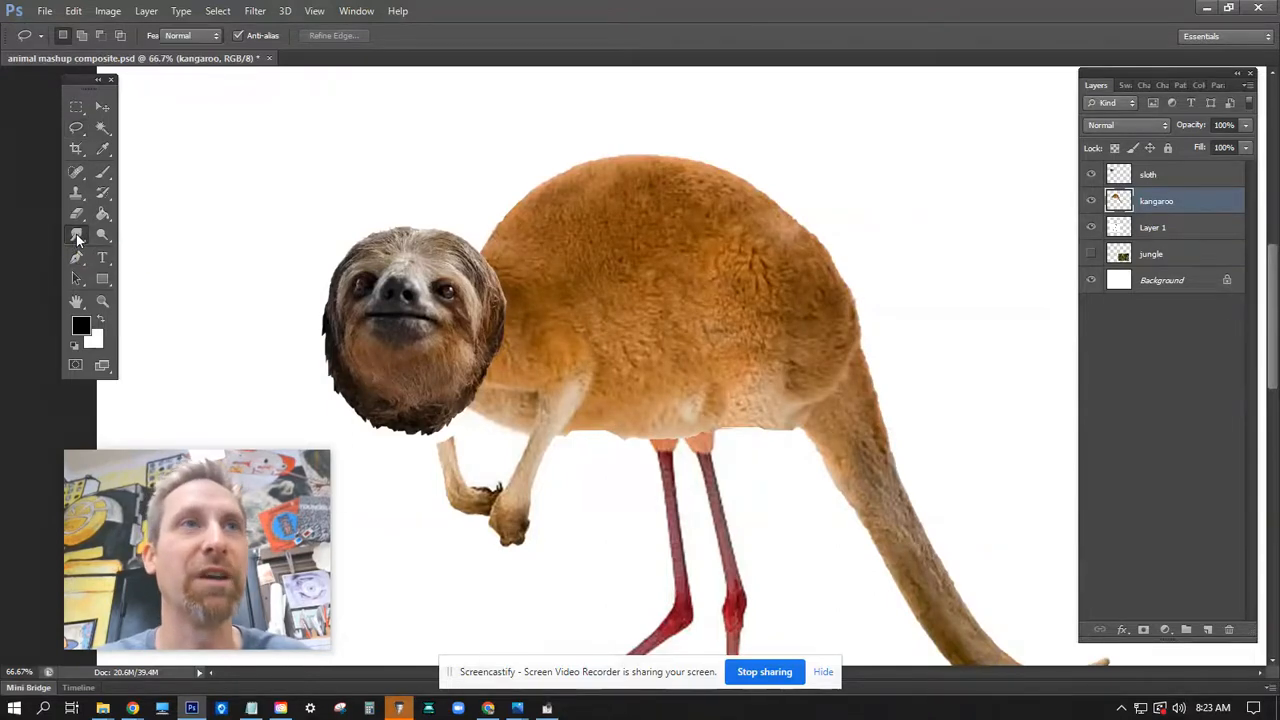
{"action": "right_click", "coordinate": [79, 233]}
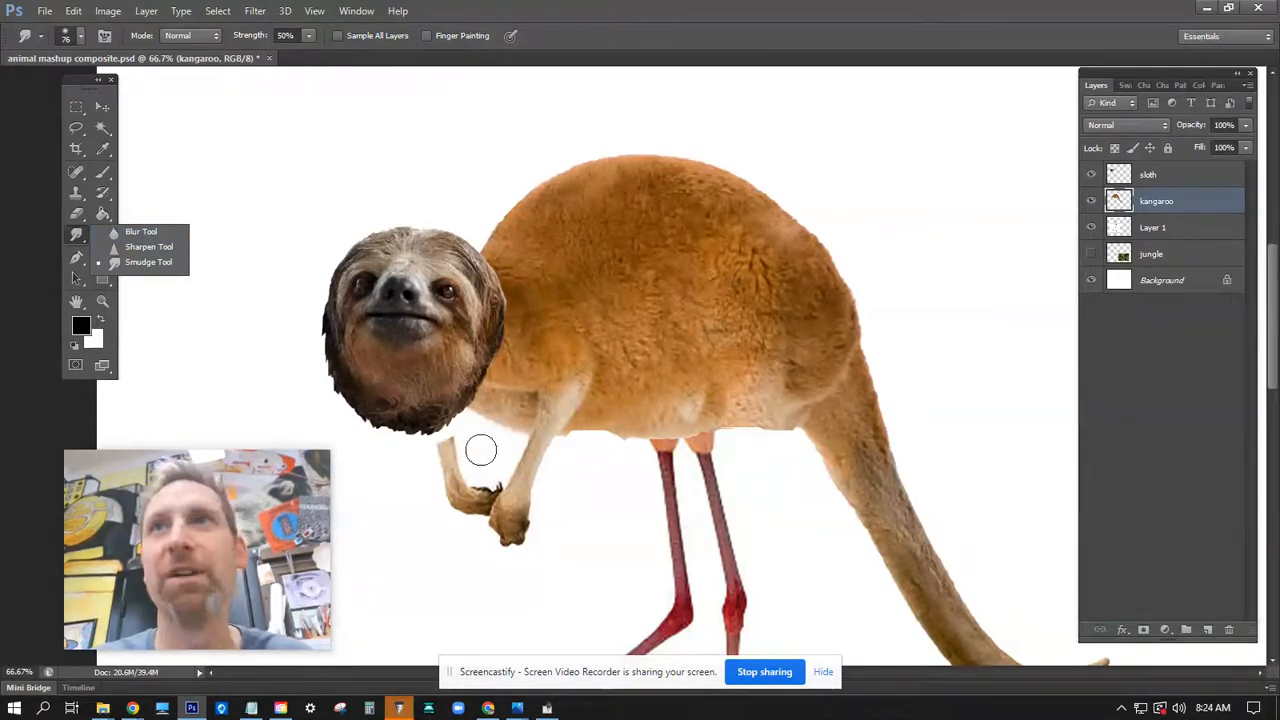
{"action": "left_click", "coordinate": [446, 452]}
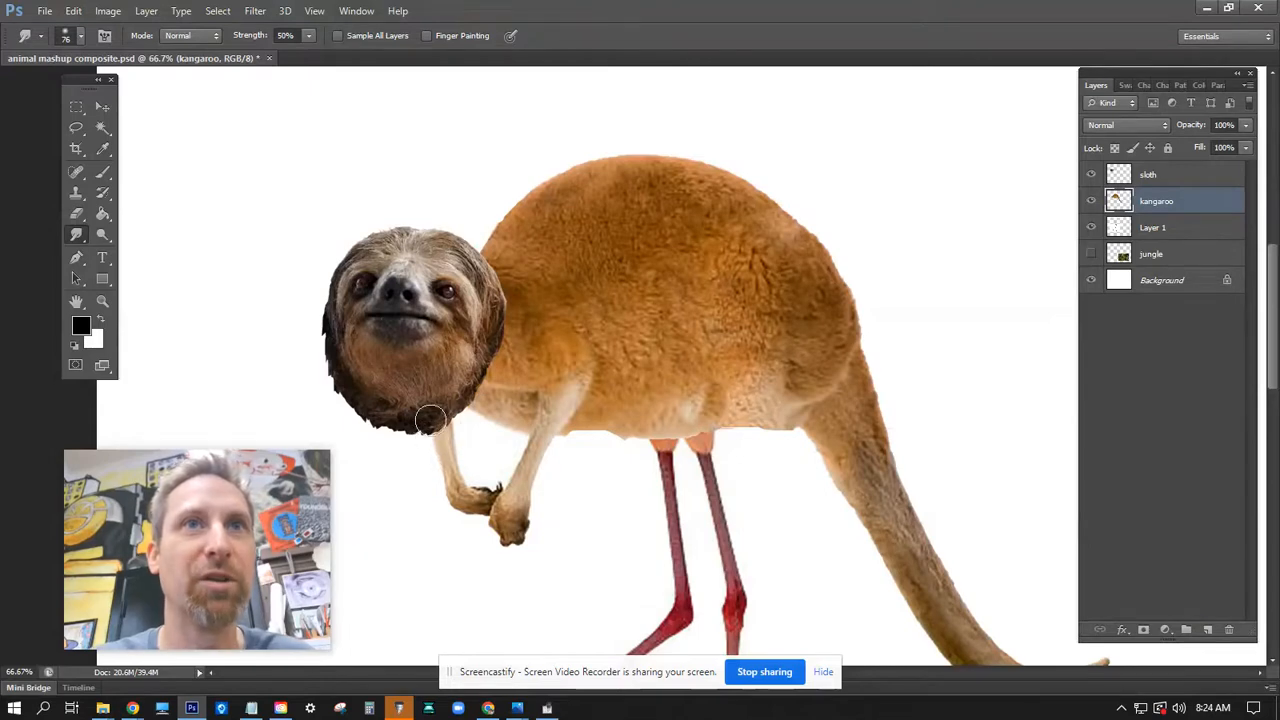
{"action": "left_click", "coordinate": [103, 107]}
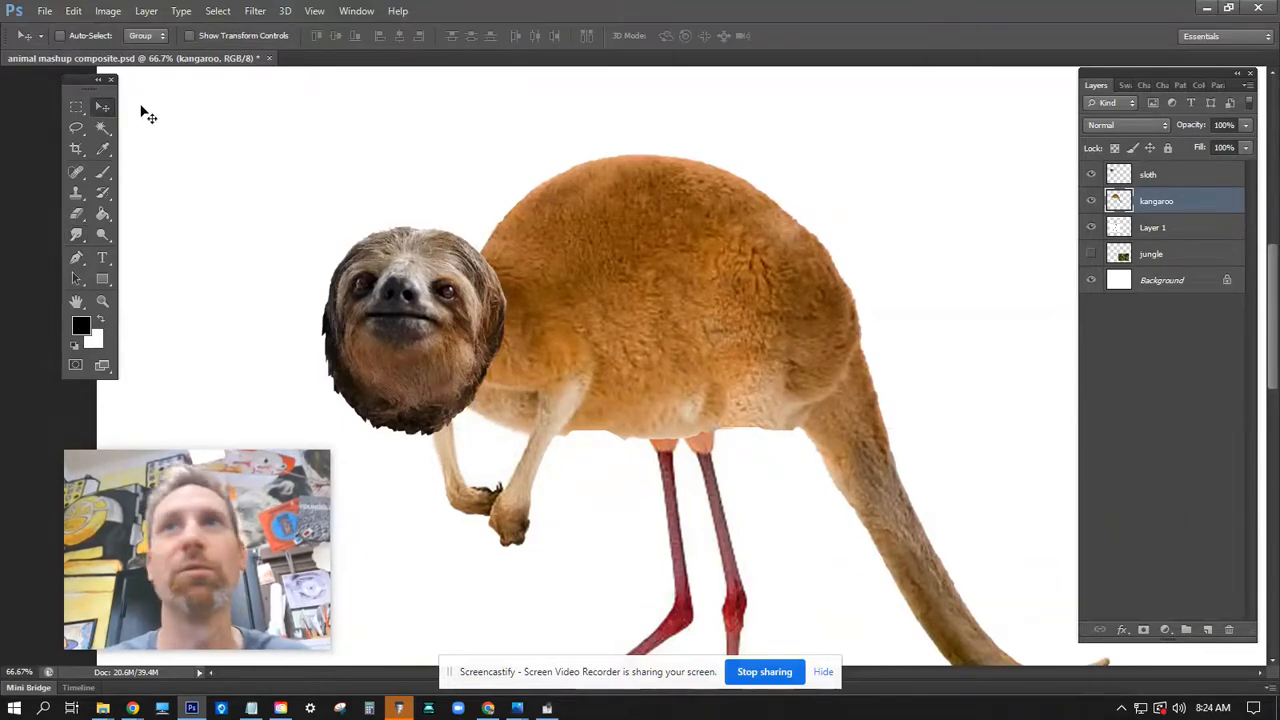
Adjust the sloth layer's Hue/Saturation to hue +6 and saturation +37 so its fur approaches the kangaroo's colour
{"action": "left_click", "coordinate": [1166, 175]}
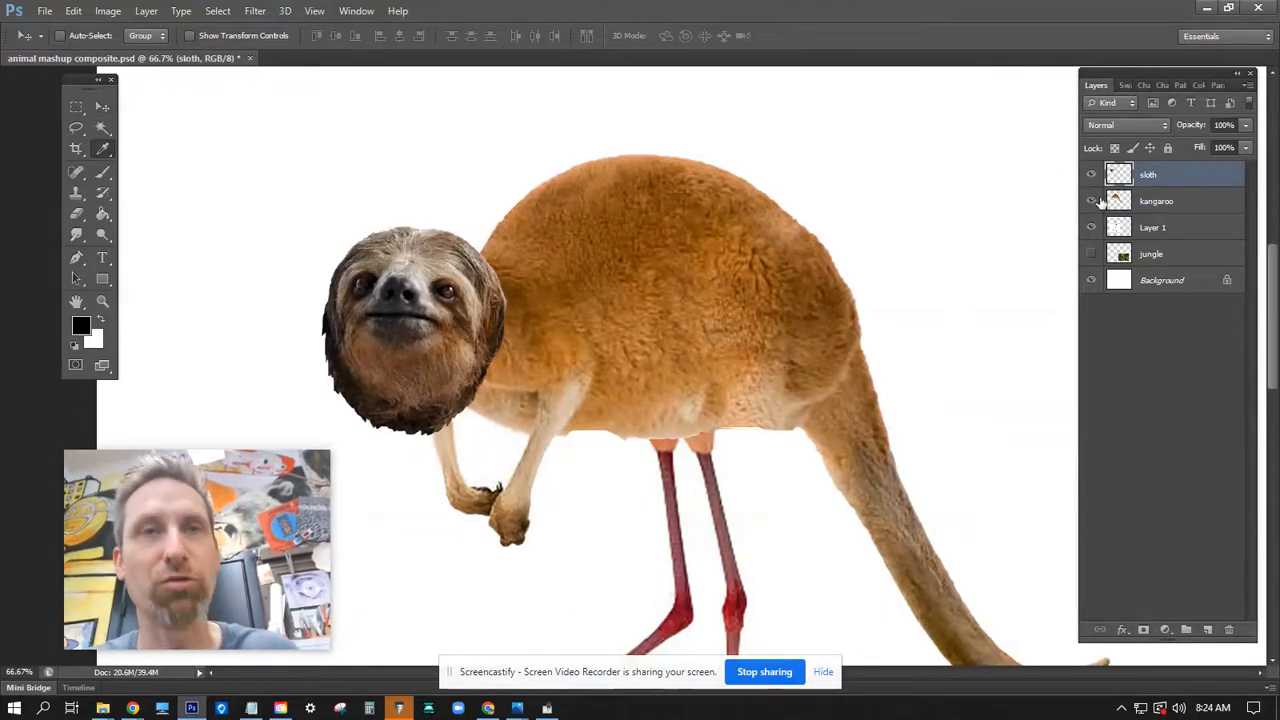
{"action": "key", "text": "ctrl+u"}
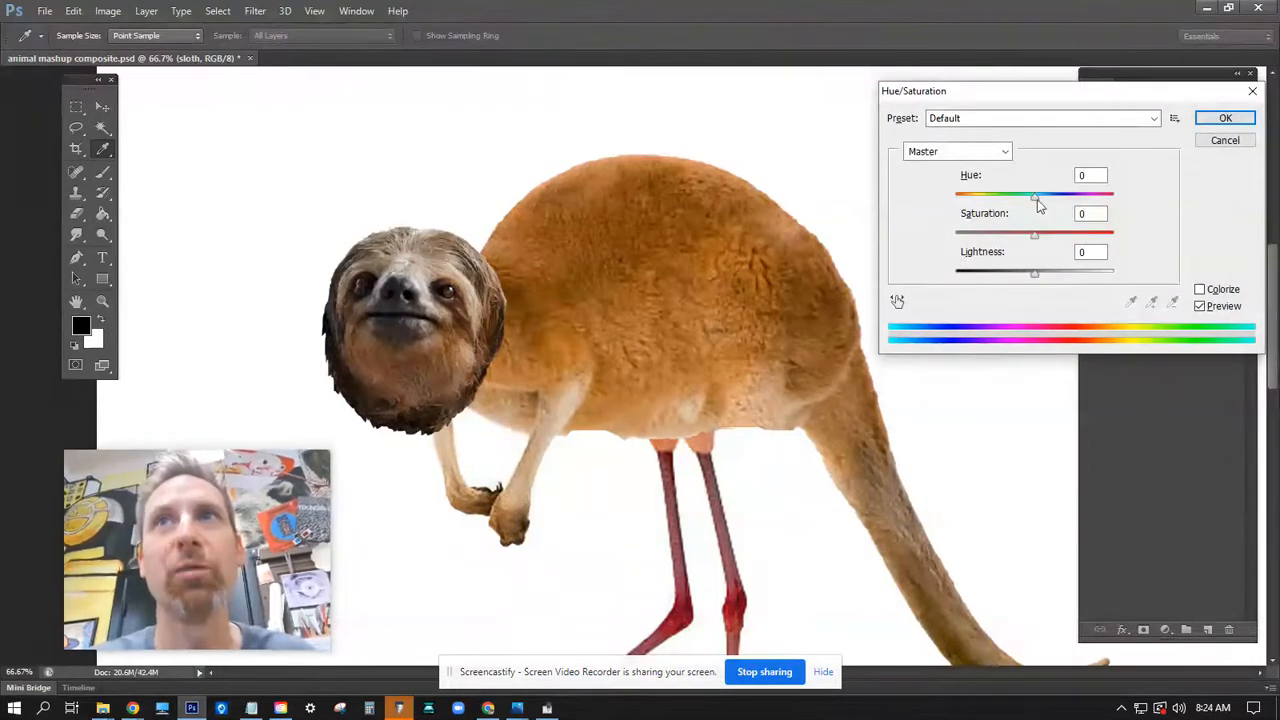
{"action": "left_click_drag", "start_coordinate": [1037, 245], "coordinate": [1051, 241]}
{"action": "left_click_drag", "start_coordinate": [1036, 197], "coordinate": [1039, 198]}
{"action": "left_click_drag", "start_coordinate": [1049, 235], "coordinate": [1068, 241]}
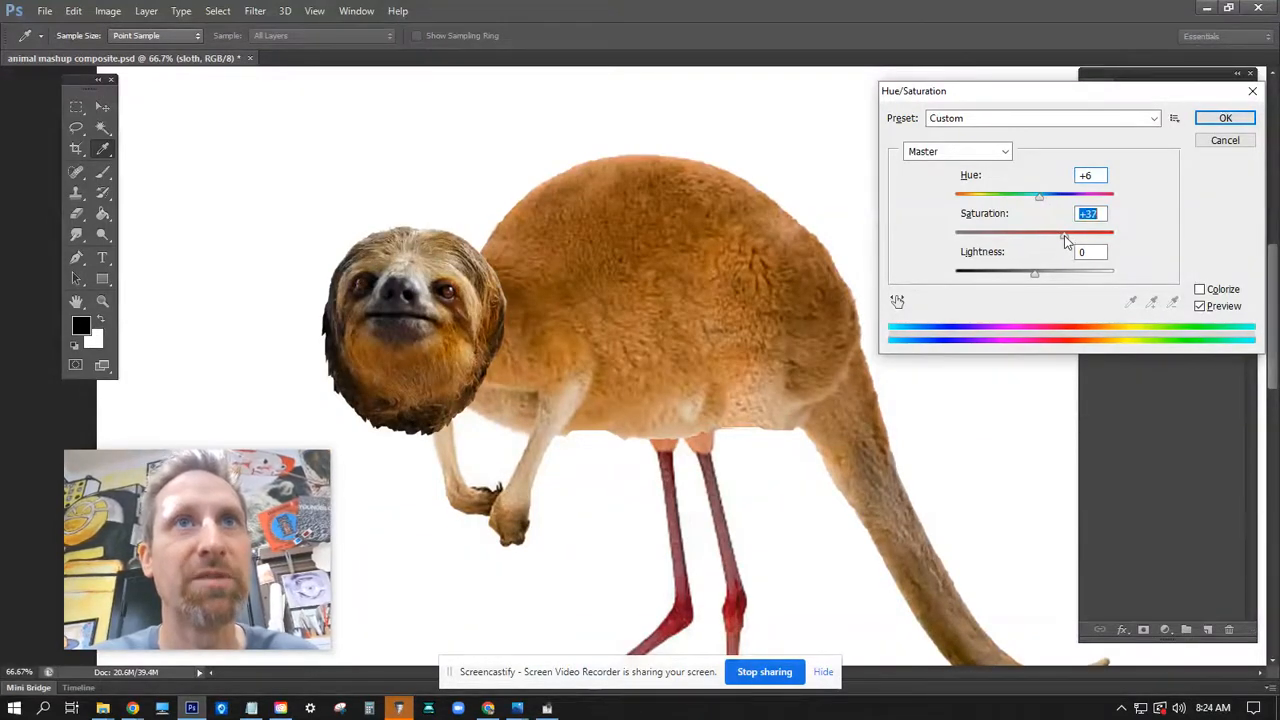
{"action": "left_click", "coordinate": [1222, 119]}
{"action": "key", "text": "v"}
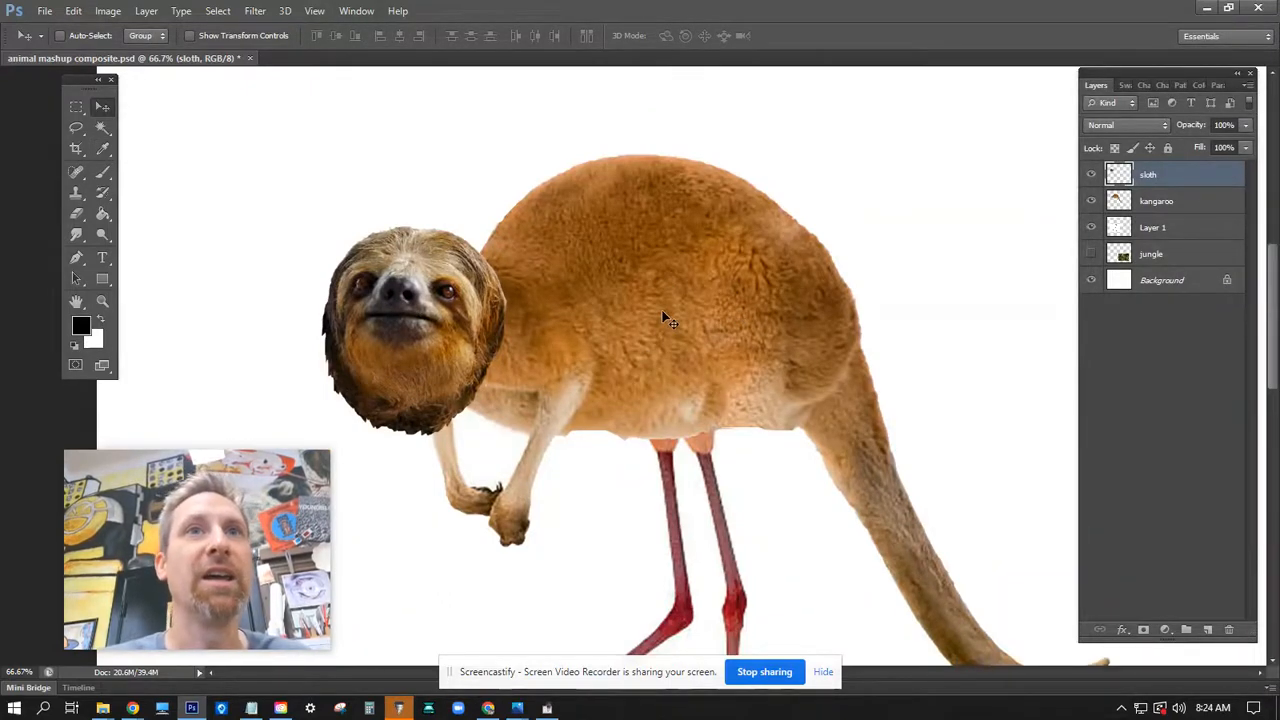
Darken the kangaroo layer with Levels by raising the black input level to about a quarter of the range
{"action": "left_click", "coordinate": [1151, 203]}
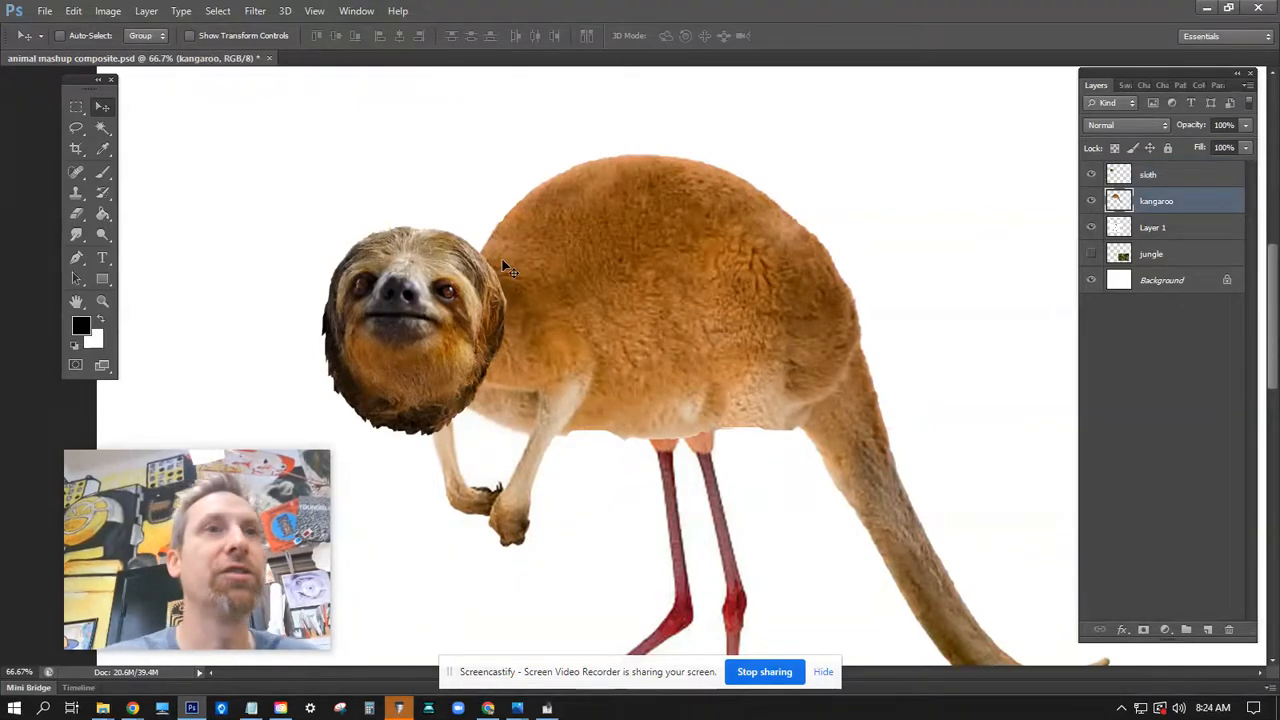
{"action": "key", "text": "ctrl+l"}
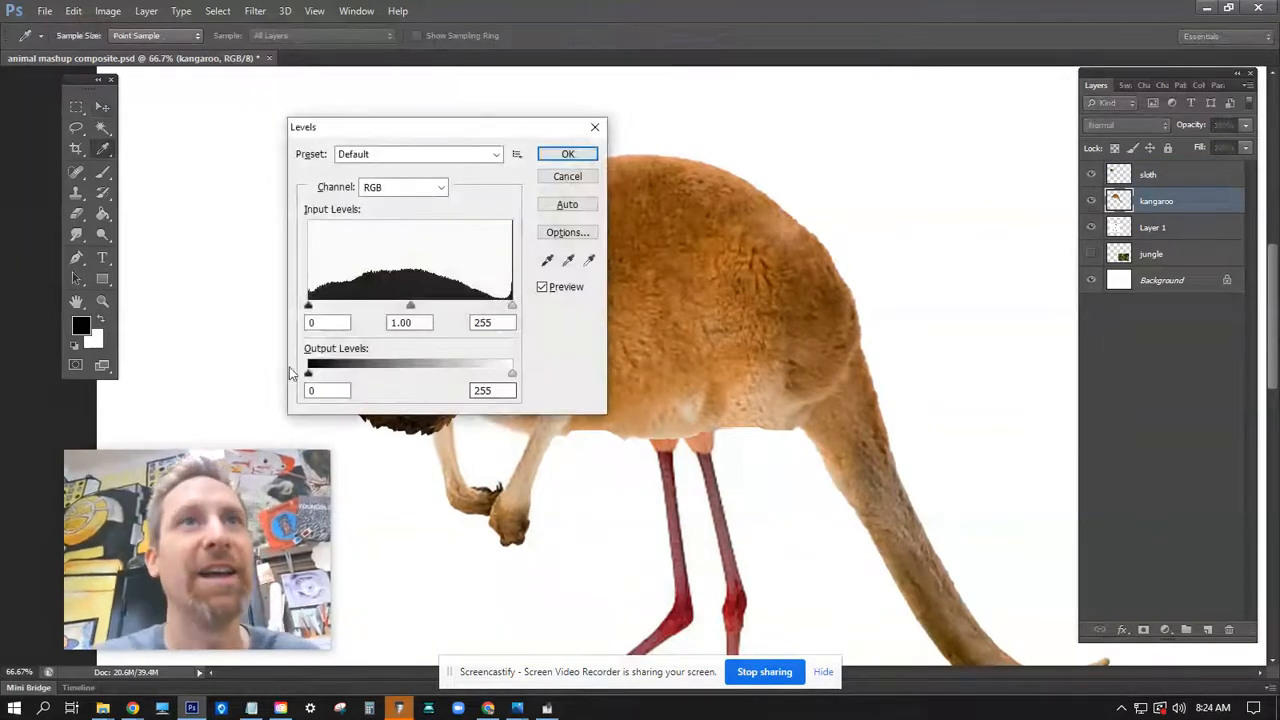
{"action": "left_click_drag", "start_coordinate": [449, 126], "coordinate": [877, 109]}
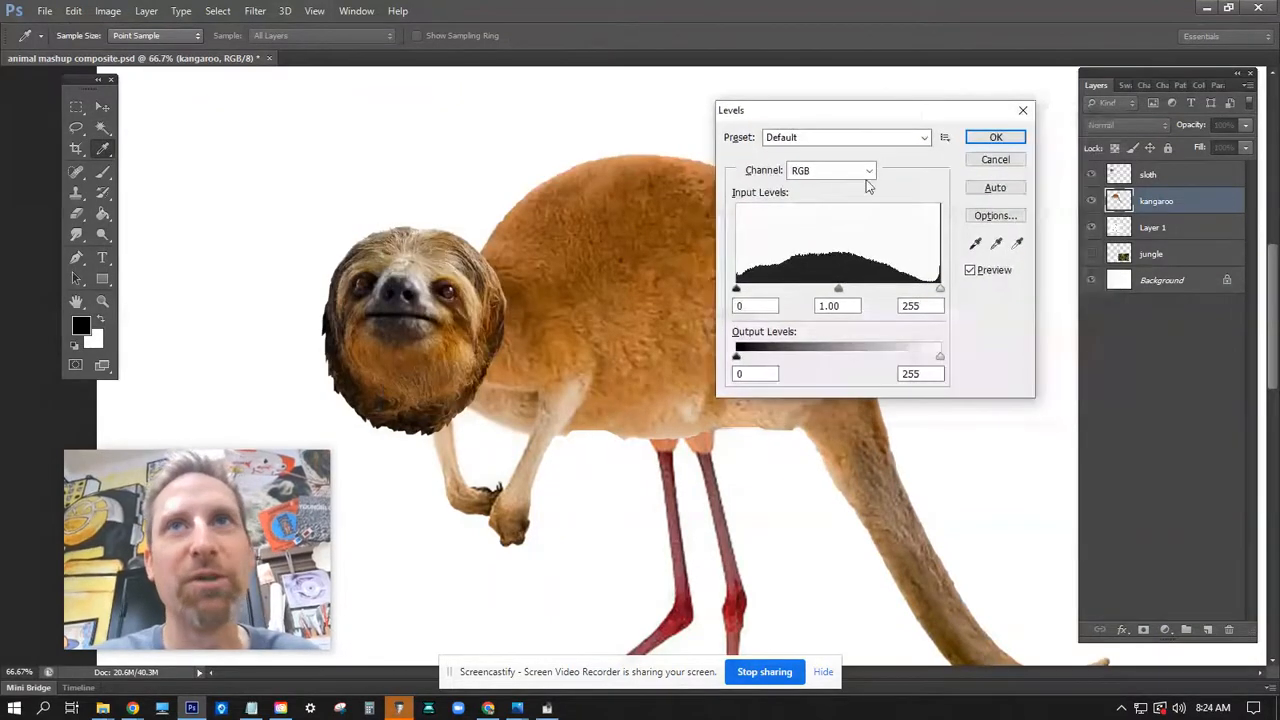
{"action": "left_click_drag", "start_coordinate": [738, 290], "coordinate": [791, 296]}
{"action": "left_click", "coordinate": [996, 137]}
Reduce the kangaroo layer's saturation to about -41 and adjust its lightness using Hue/Saturation
{"action": "key", "text": "ctrl+u"}
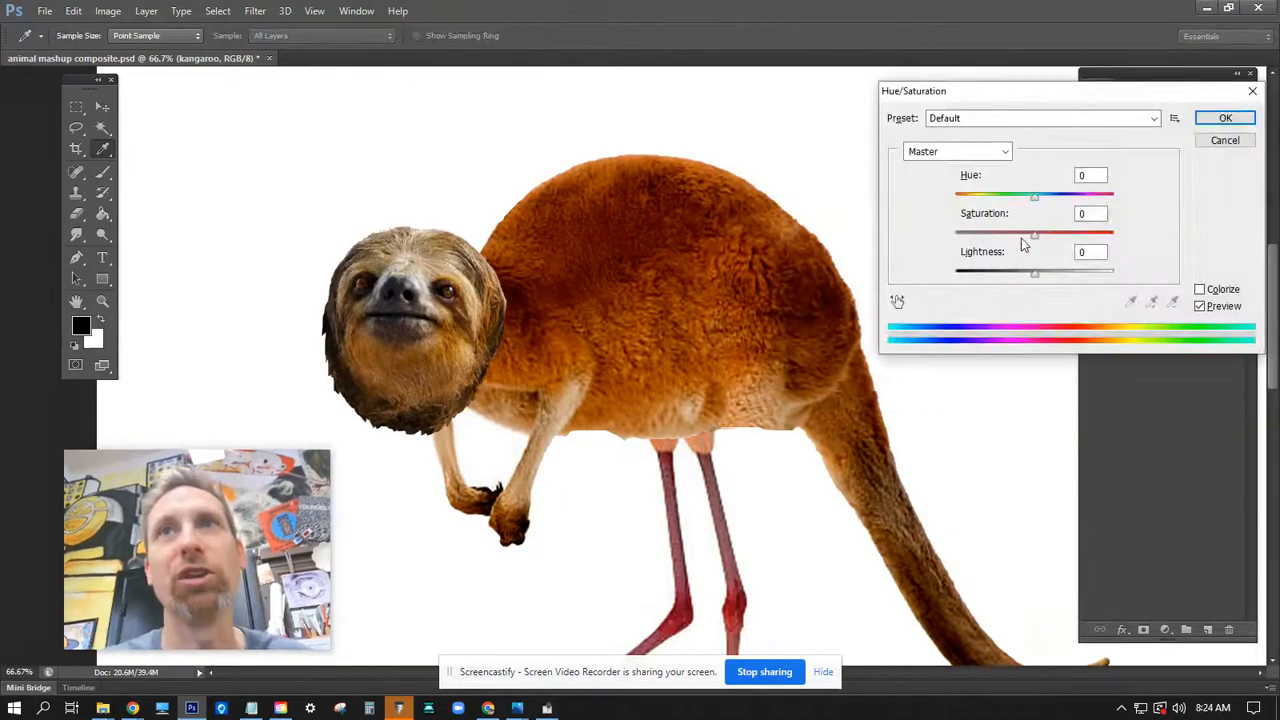
{"action": "left_click_drag", "start_coordinate": [1036, 240], "coordinate": [1002, 238]}
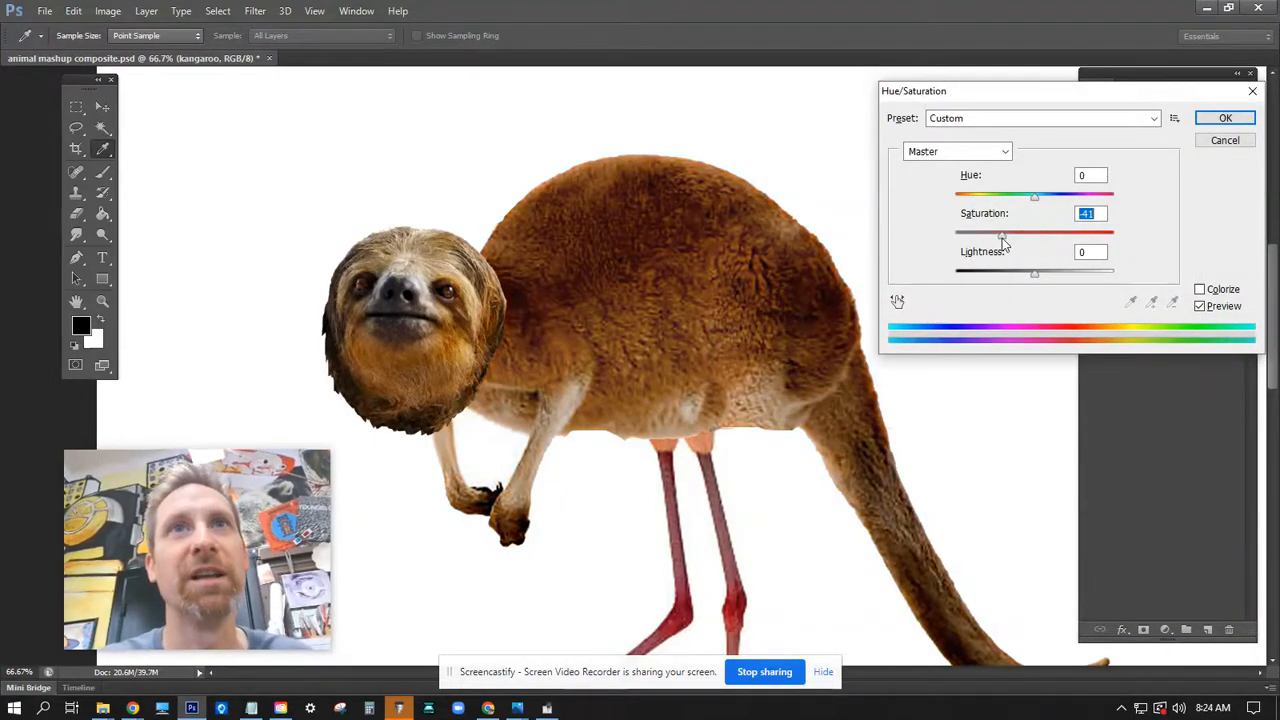
{"action": "left_click_drag", "start_coordinate": [1040, 280], "coordinate": [1068, 280]}
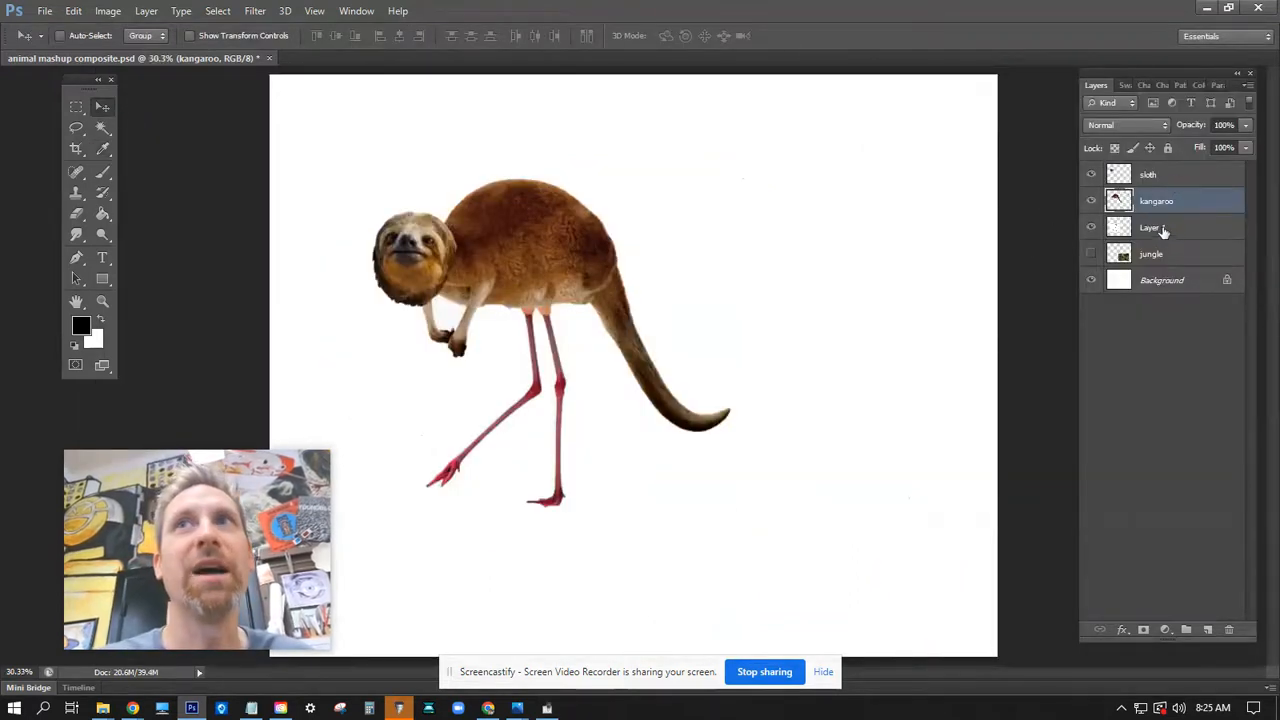
Link the sloth, kangaroo and Layer 1 layers and move the whole animal to the middle of the canvas
{"action": "left_click", "coordinate": [1169, 177]}
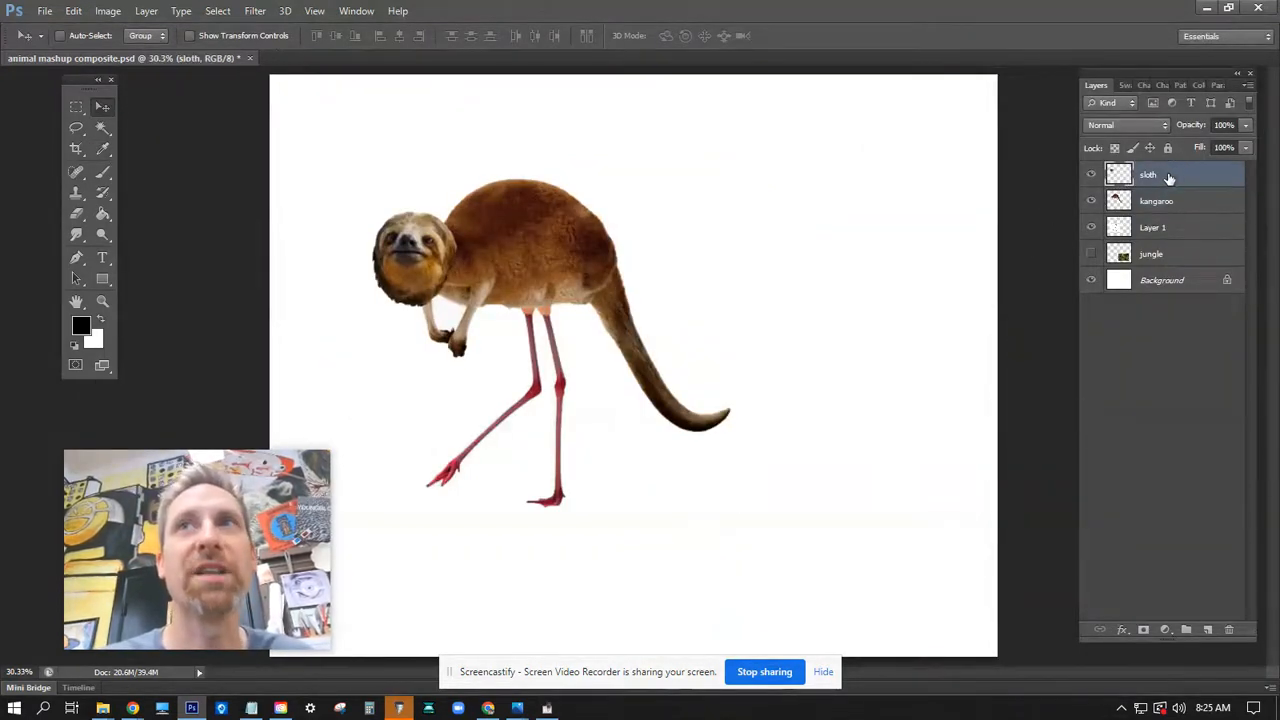
{"action": "left_click", "coordinate": [1166, 227], "text": "shift"}
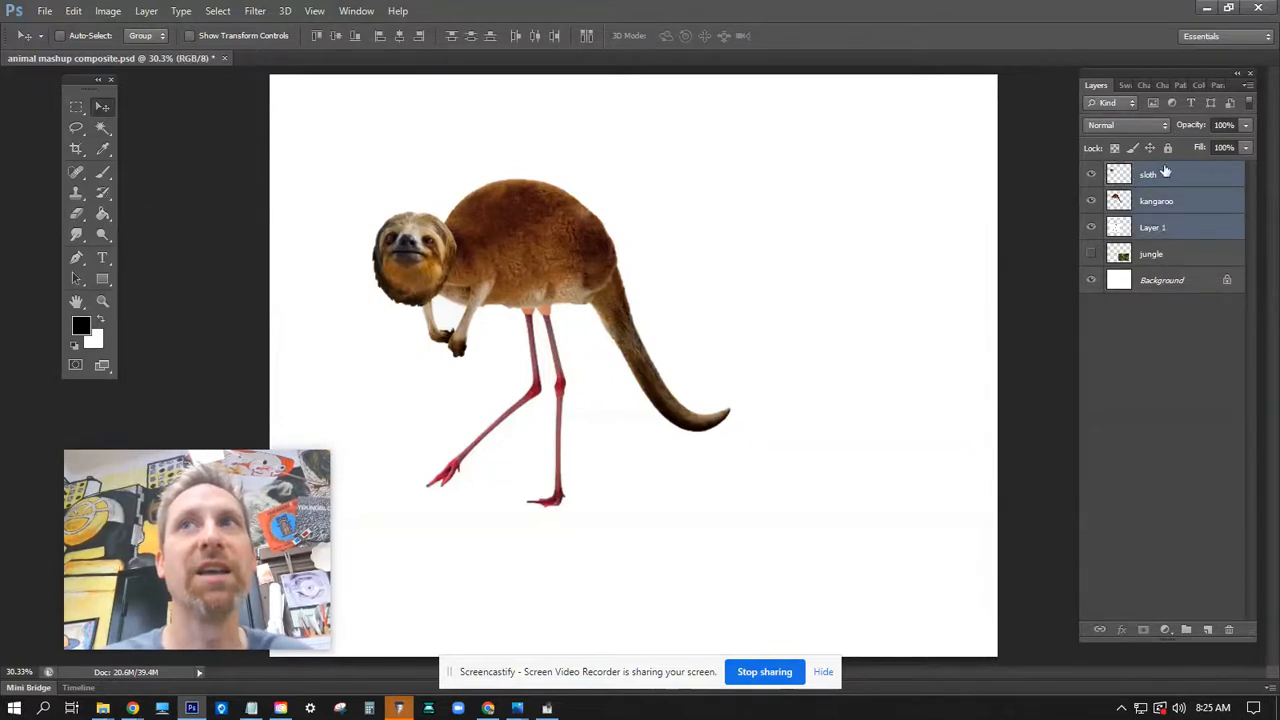
{"action": "left_click", "coordinate": [1101, 630]}
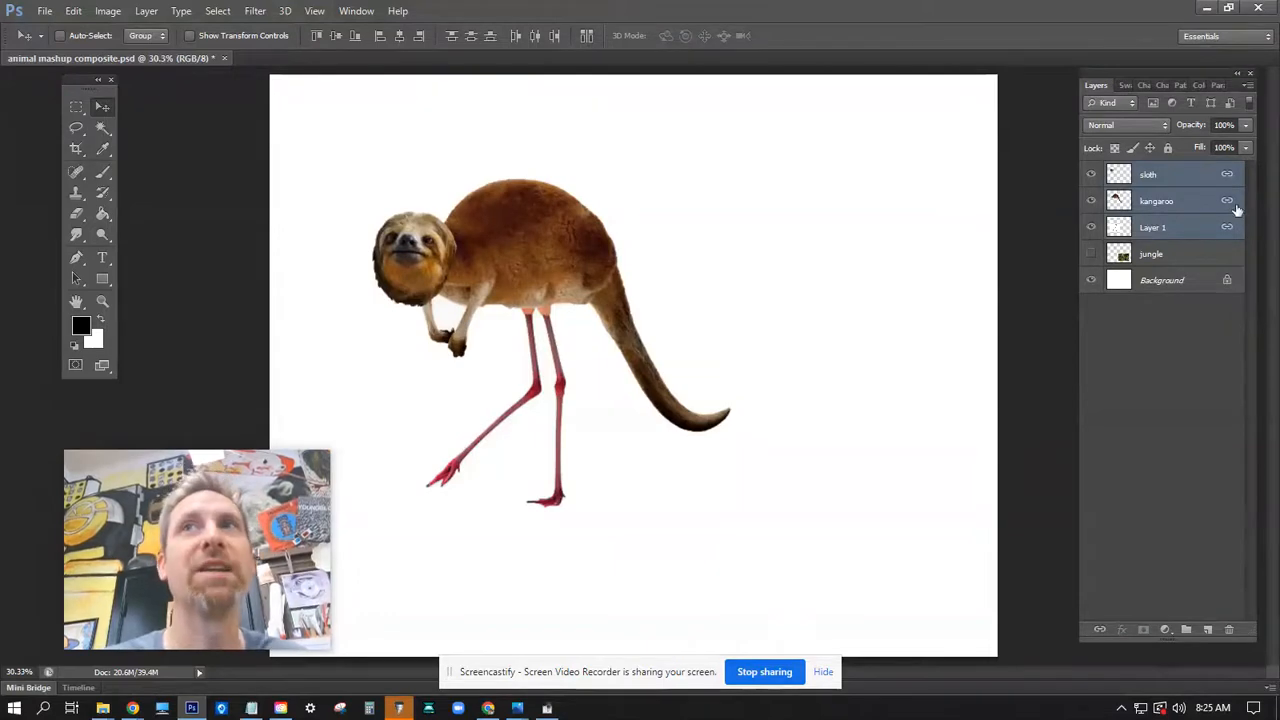
{"action": "left_click_drag", "start_coordinate": [543, 268], "coordinate": [685, 300]}
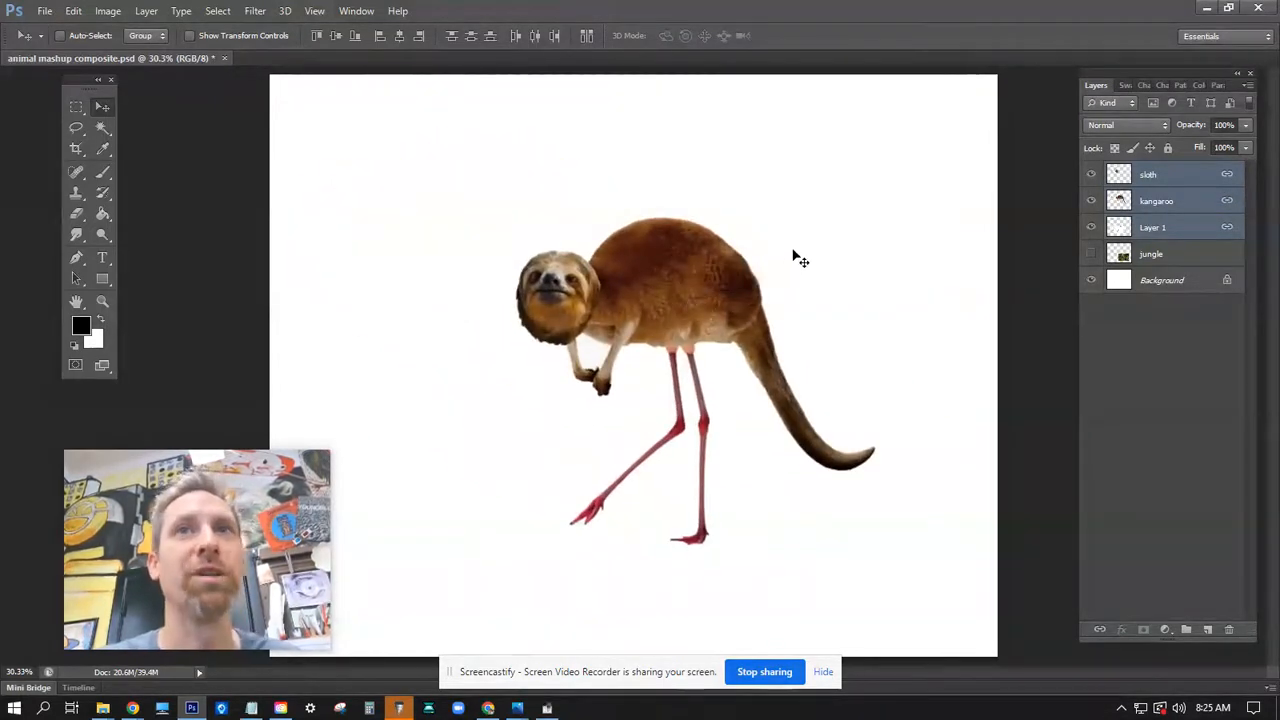
Scale the linked animal layers down proportionally to about 75.5% of their size
{"action": "key", "text": "ctrl+t"}
{"action": "left_click_drag", "start_coordinate": [877, 118], "coordinate": [787, 228]}
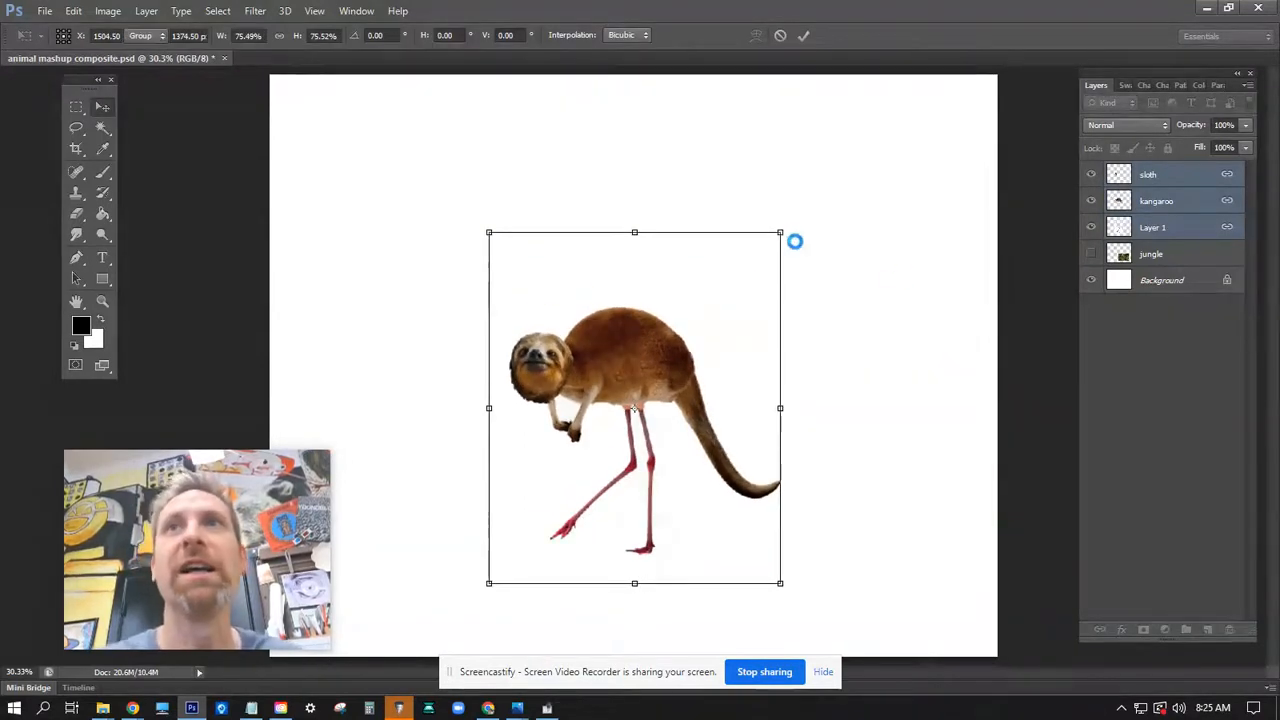
{"action": "key", "text": "Return"}
Show the jungle layer, then scale the linked animal to about 71.6% and place it over the foreground rocks in the stream
{"action": "left_click", "coordinate": [1090, 253]}
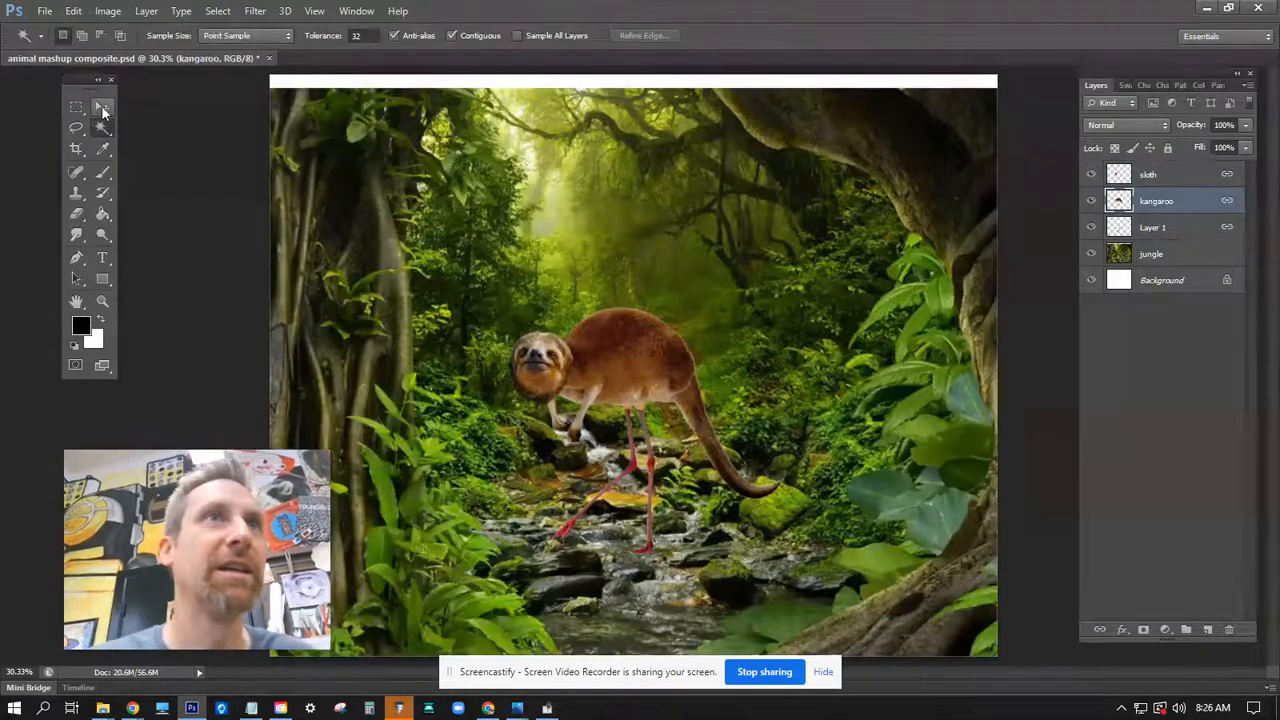
{"action": "left_click", "coordinate": [101, 105]}
{"action": "key", "text": "ctrl+t"}
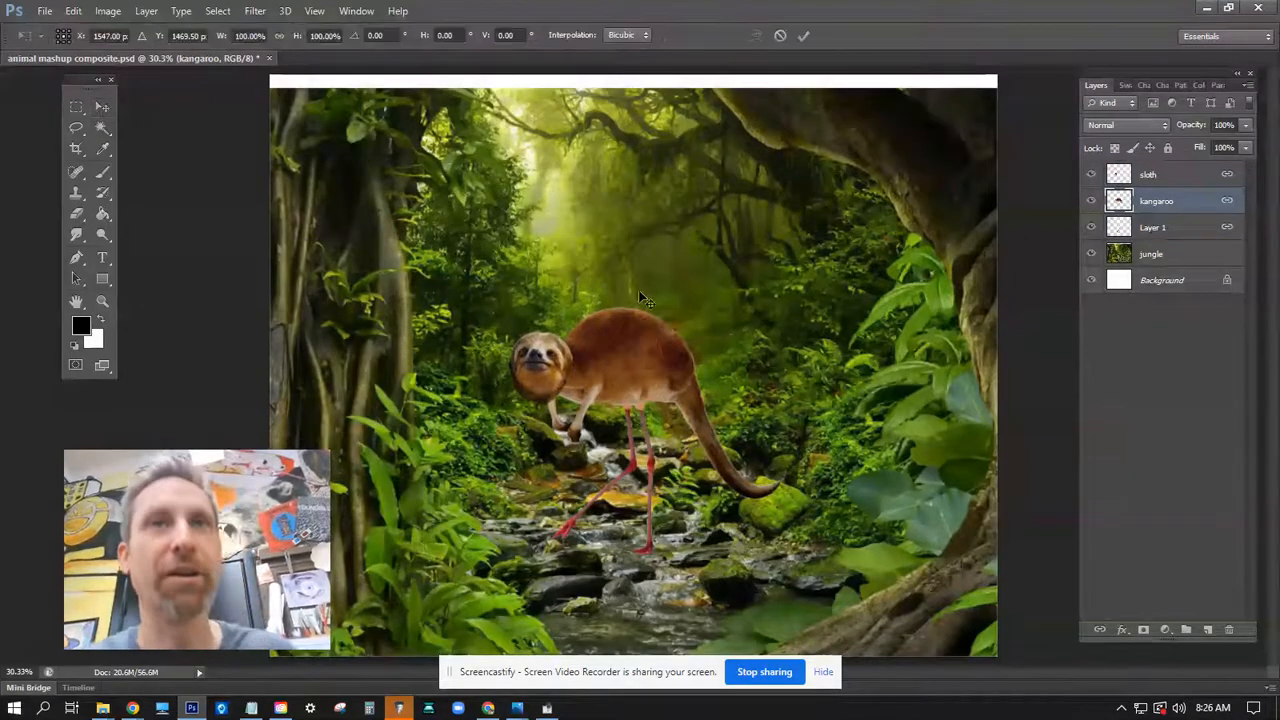
{"action": "left_click_drag", "start_coordinate": [780, 308], "coordinate": [703, 378]}
{"action": "left_click_drag", "start_coordinate": [652, 443], "coordinate": [757, 508]}
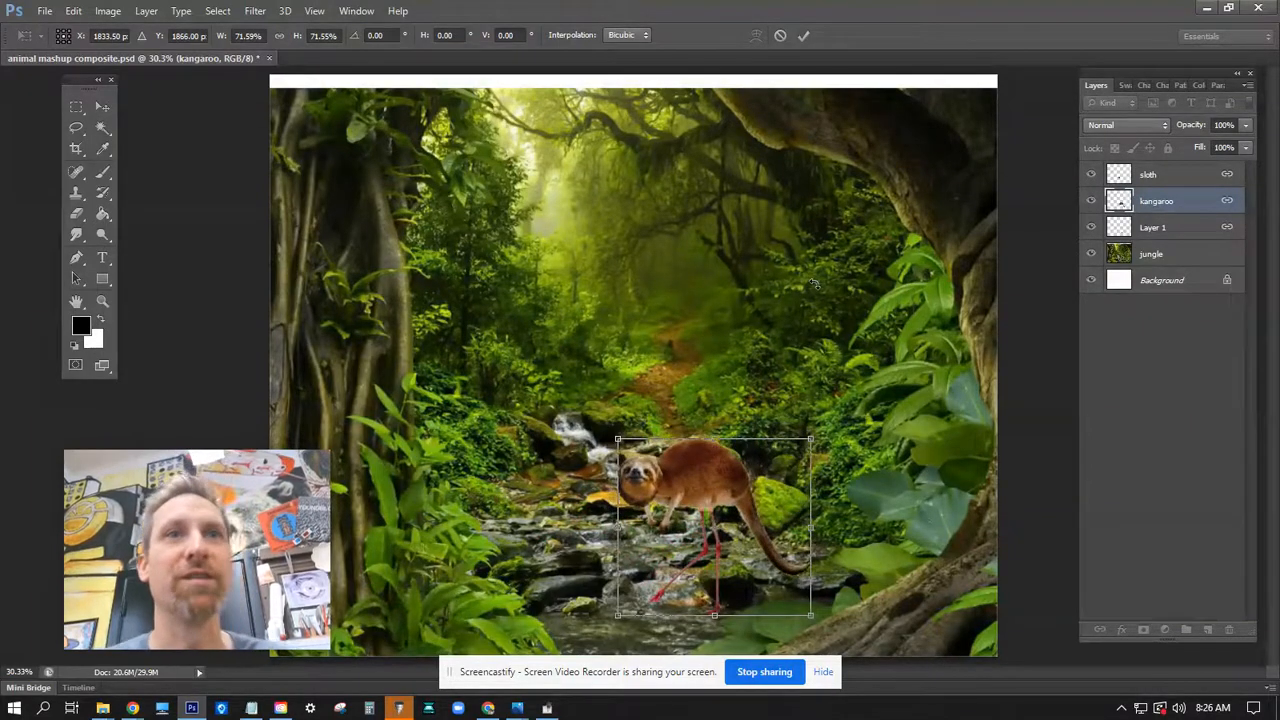